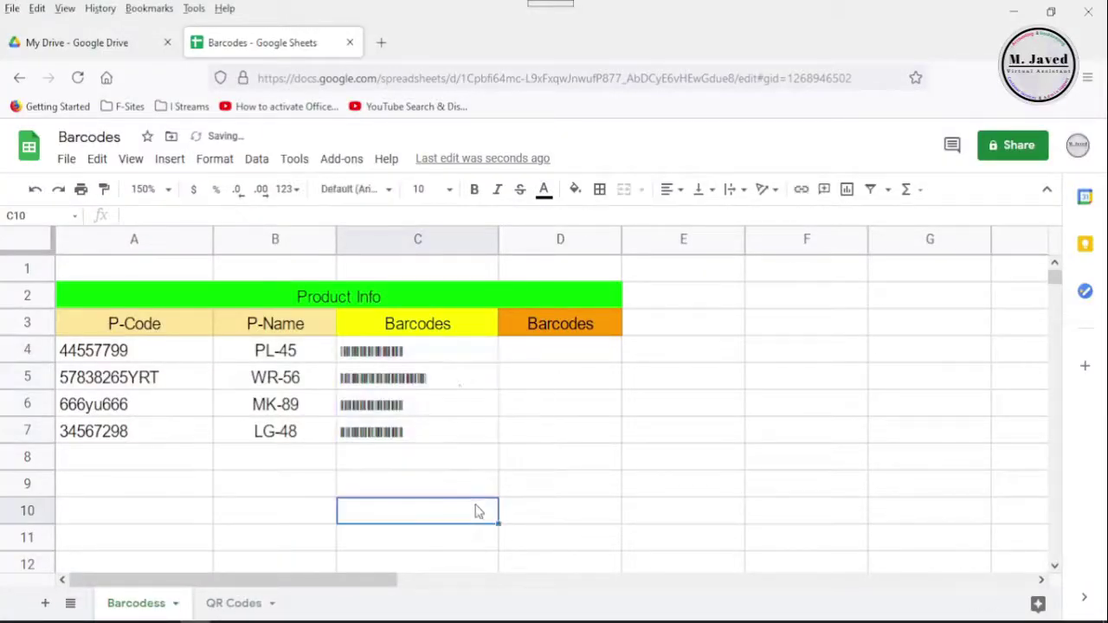
- Fill D4:D7 with the barcode IMAGE formula, then clear both Barcodes columns C and D
text(=IMAGE("https://www.webarcode.com/barcode/image.php?code=" & A4 & "&type=C128B&xres=1&height=50&width=154&font=3&output=png&style=197"))
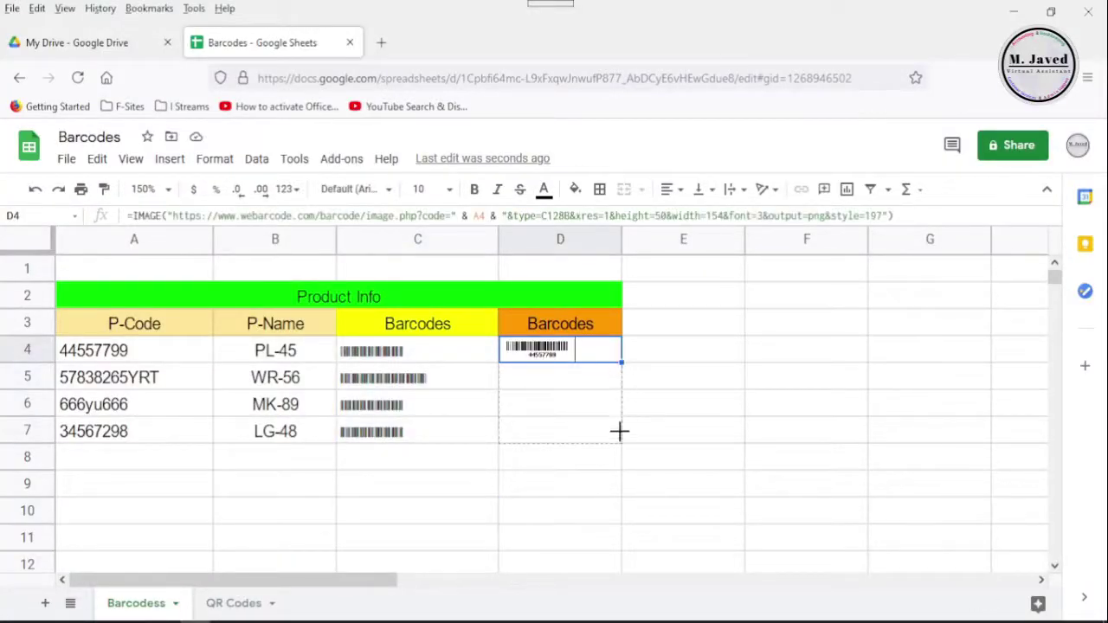
key(ctrl+d)
click(697, 403)
click(698, 299)
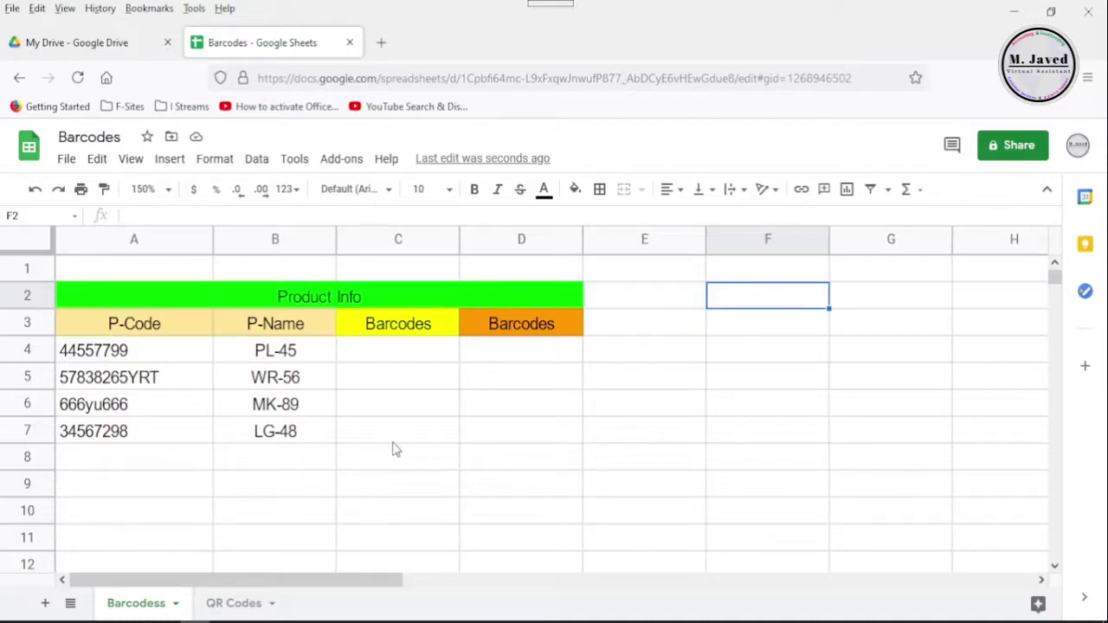
- Format the P-Code column A as plain text
click(161, 432)
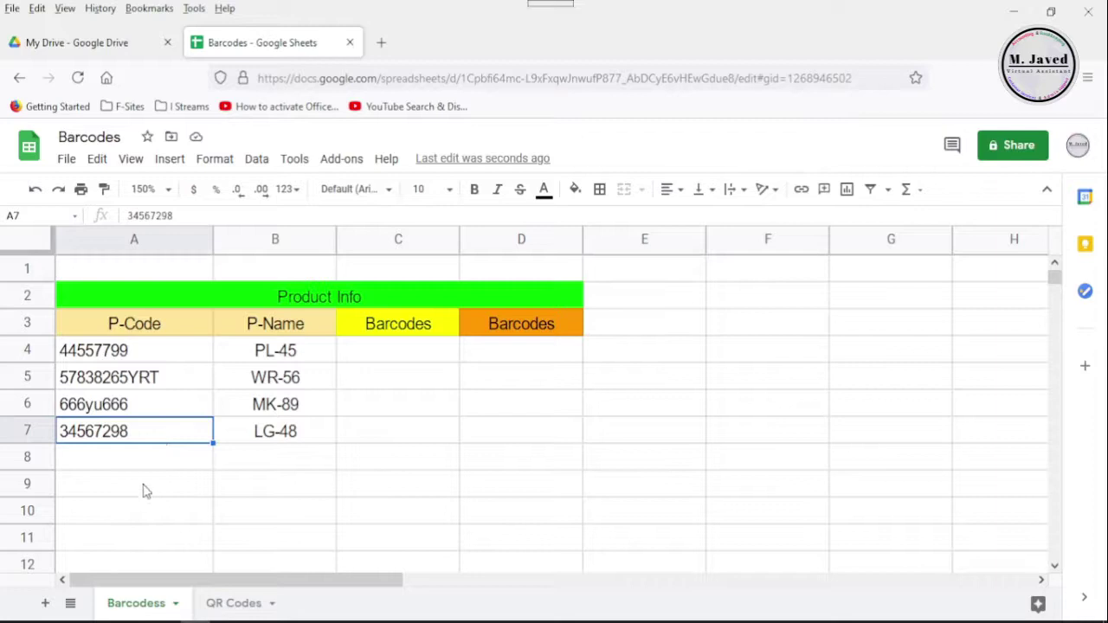
click(148, 244)
click(256, 159)
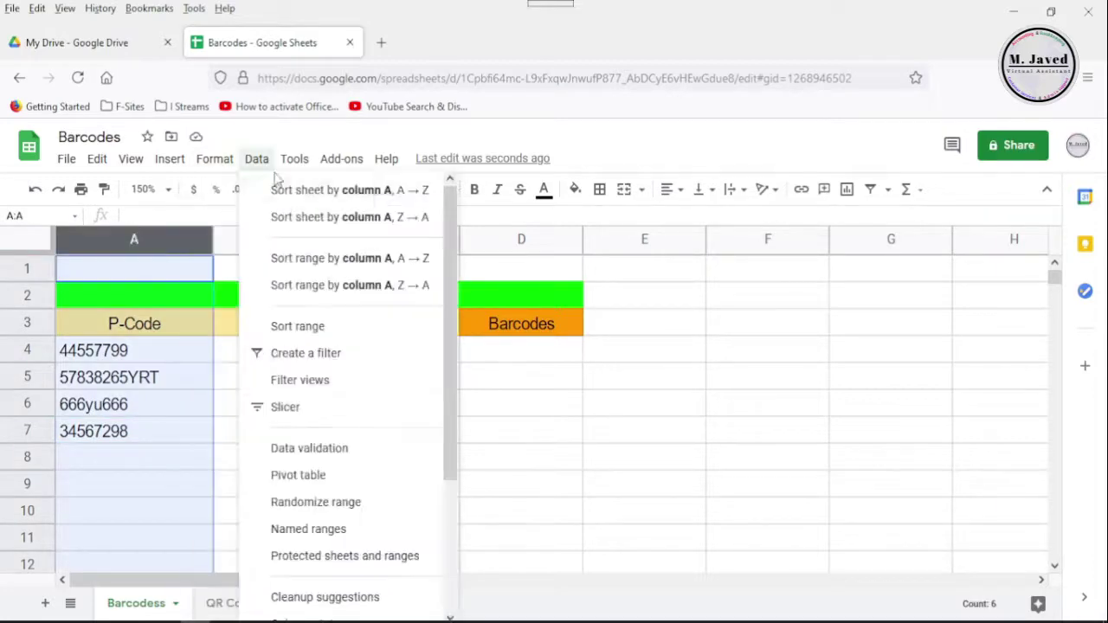
mouse_move(244, 231)
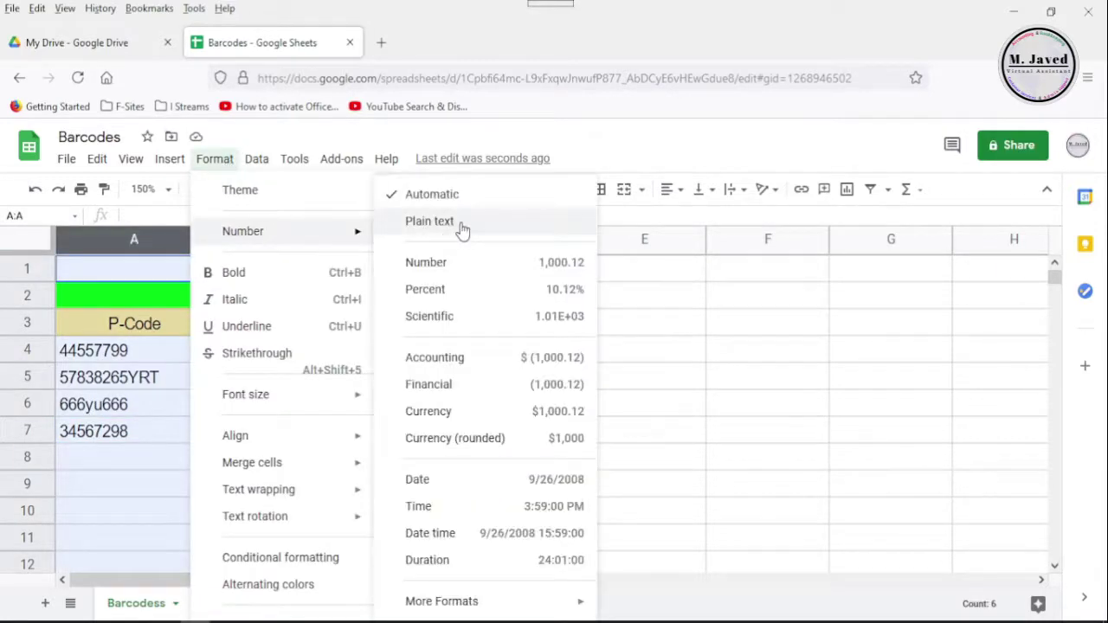
click(462, 227)
- Enter ="("&A4&")" in C4 to show the first code in brackets, declining autofill
click(391, 405)
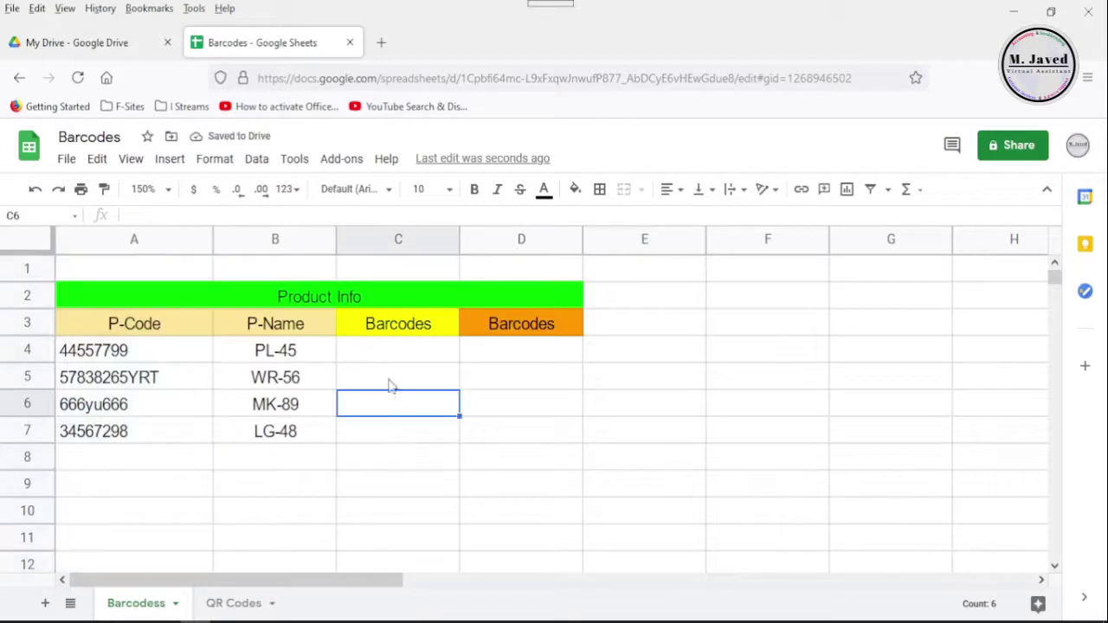
click(391, 355)
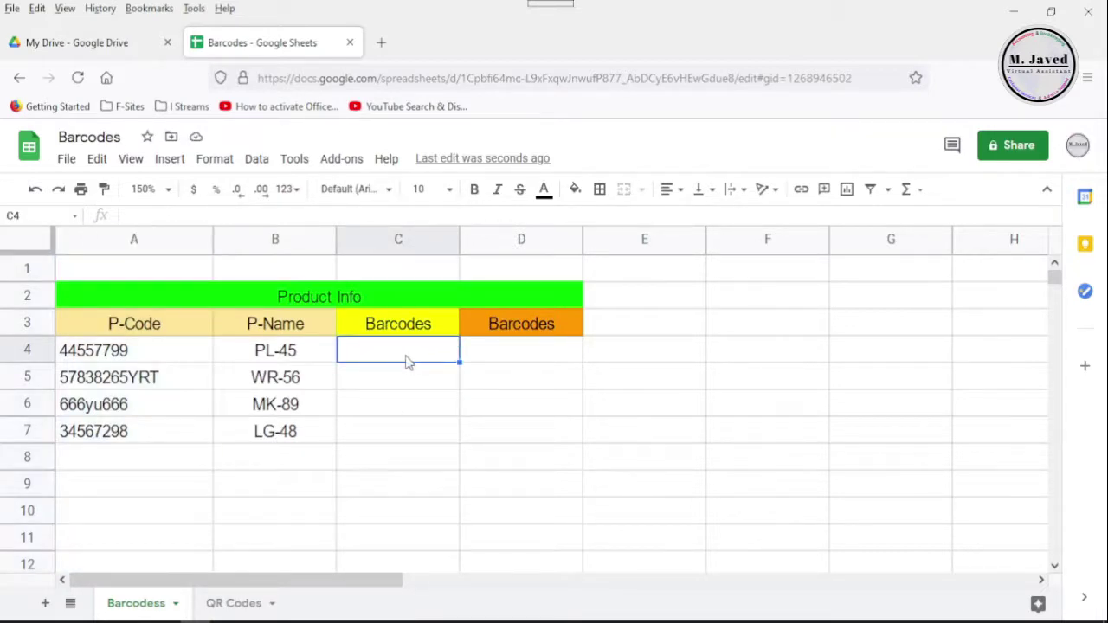
text(=)
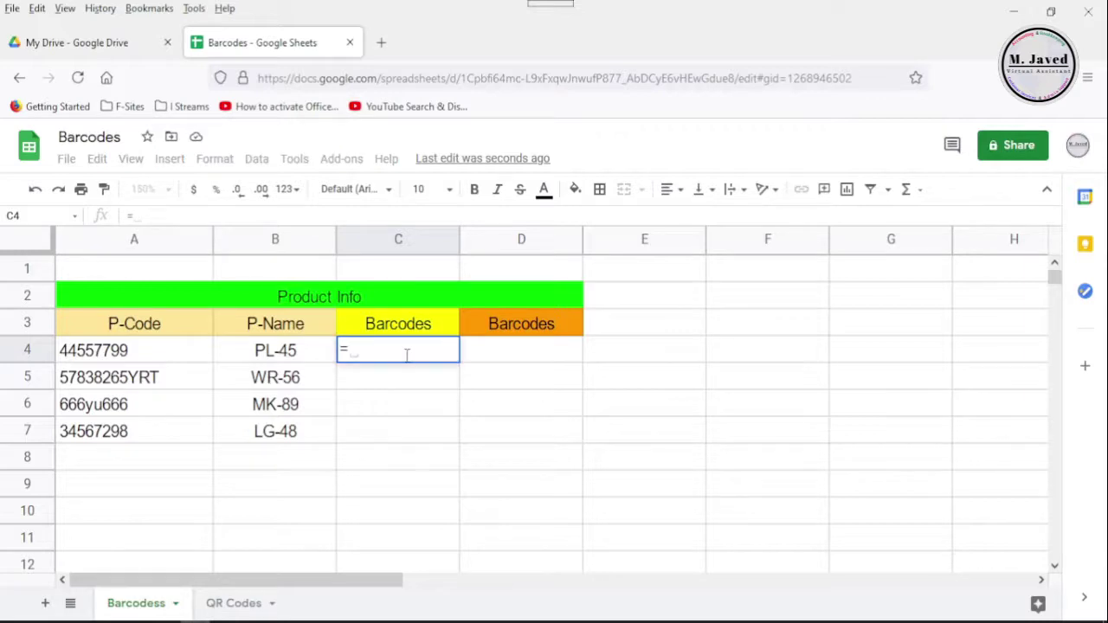
text("(")
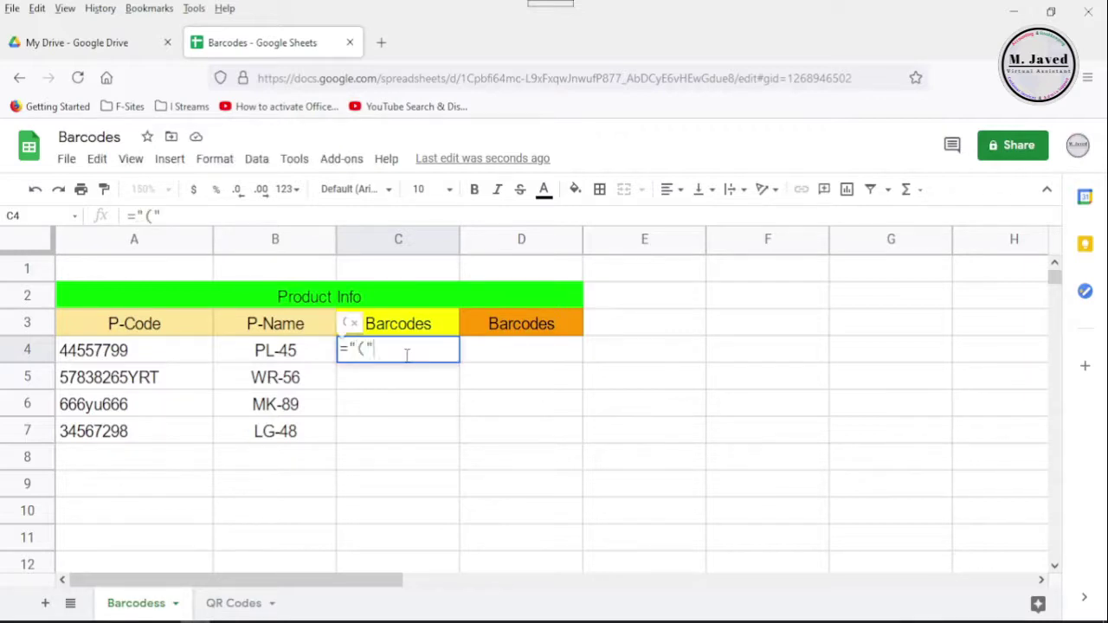
text(&A4)
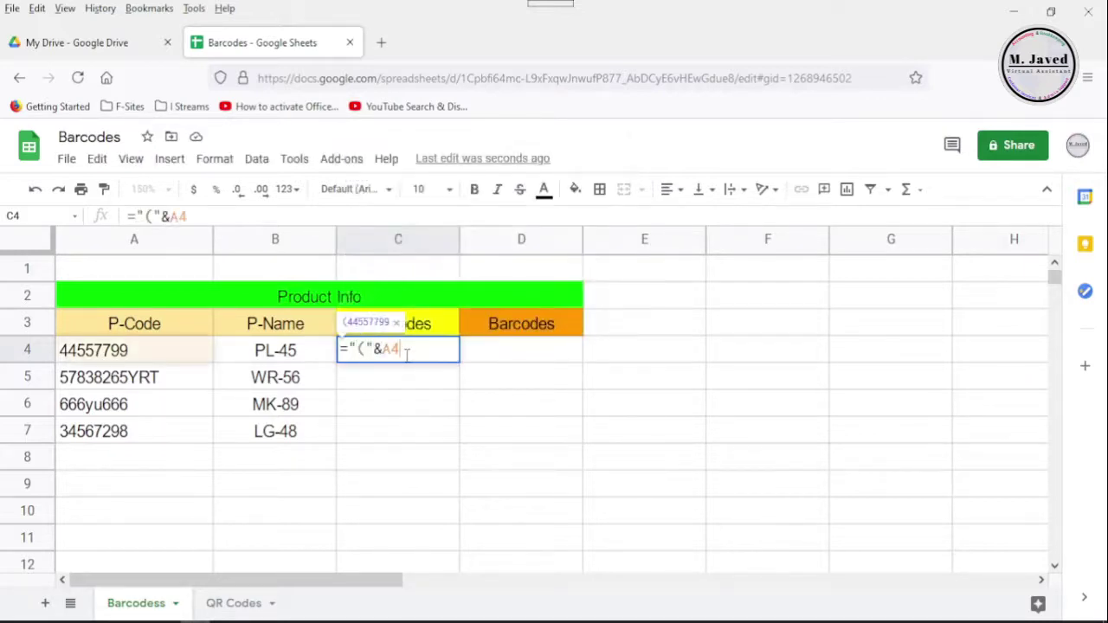
text(&")
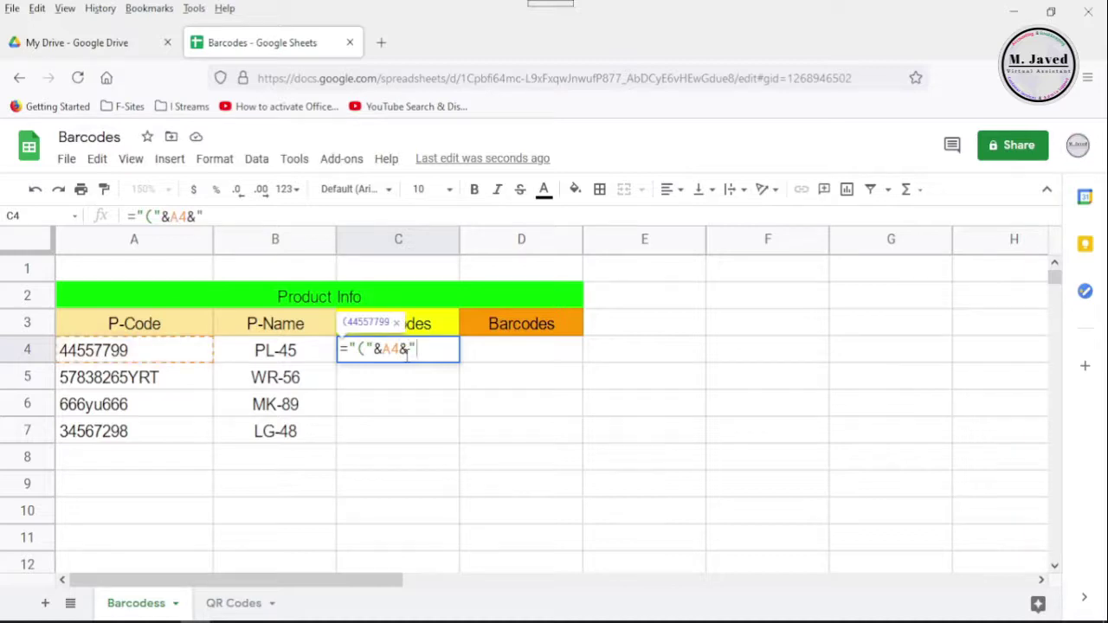
text())
key(Return)
click(506, 462)
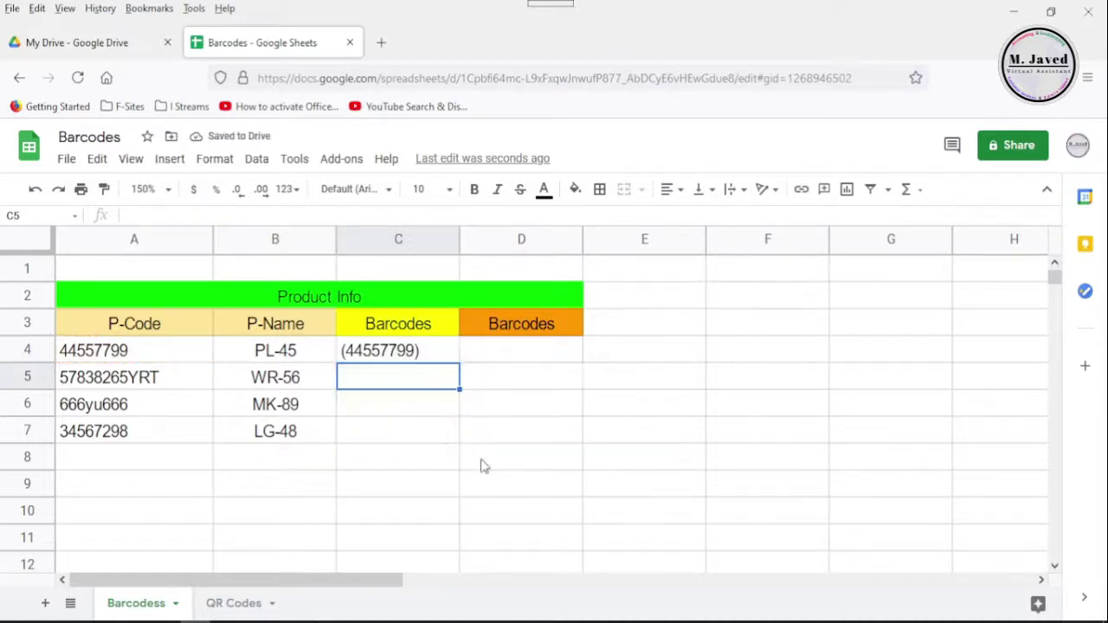
click(414, 411)
click(433, 358)
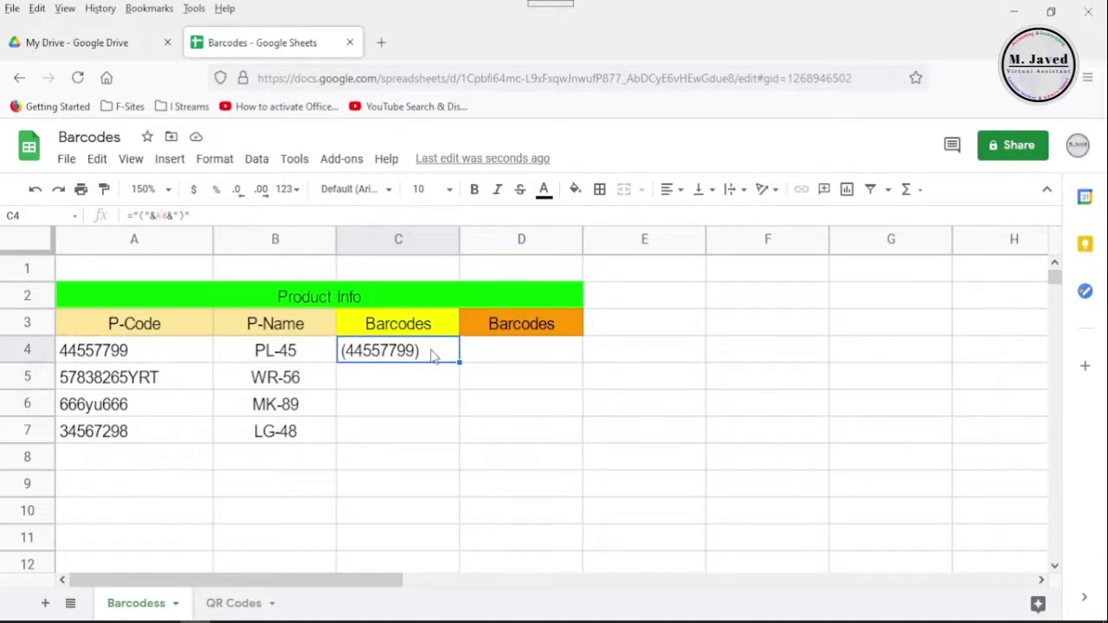
click(379, 197)
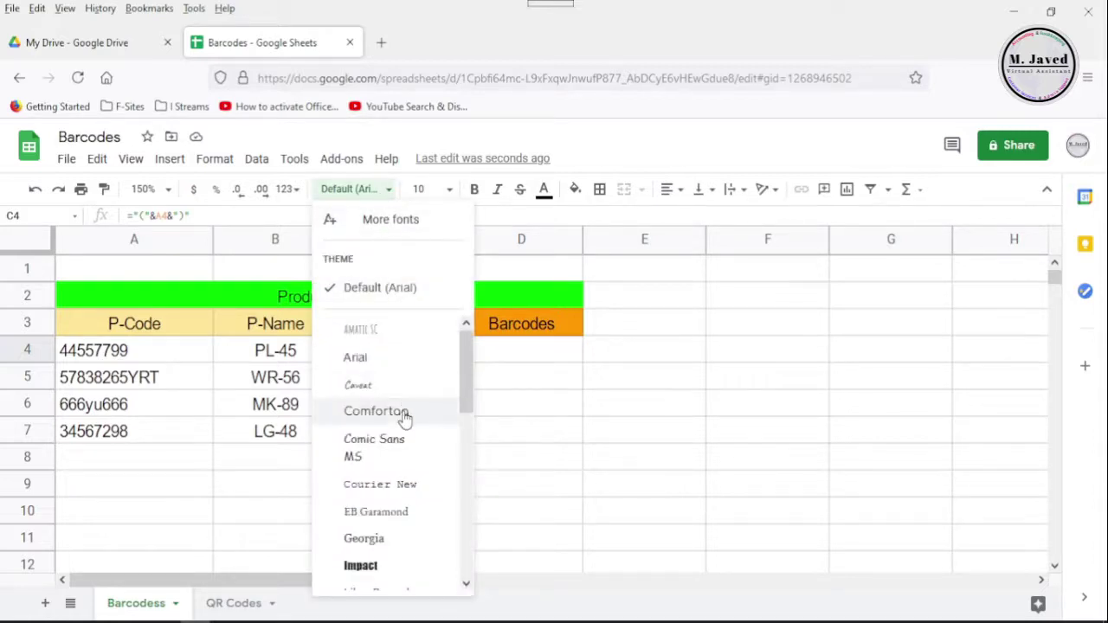
- Add the Libre Barcode 39 font via More fonts and apply it to C4
scroll(403, 420, down, 5)
scroll(404, 420, down, 3)
scroll(404, 420, up, 3)
scroll(404, 389, up, 5)
click(404, 223)
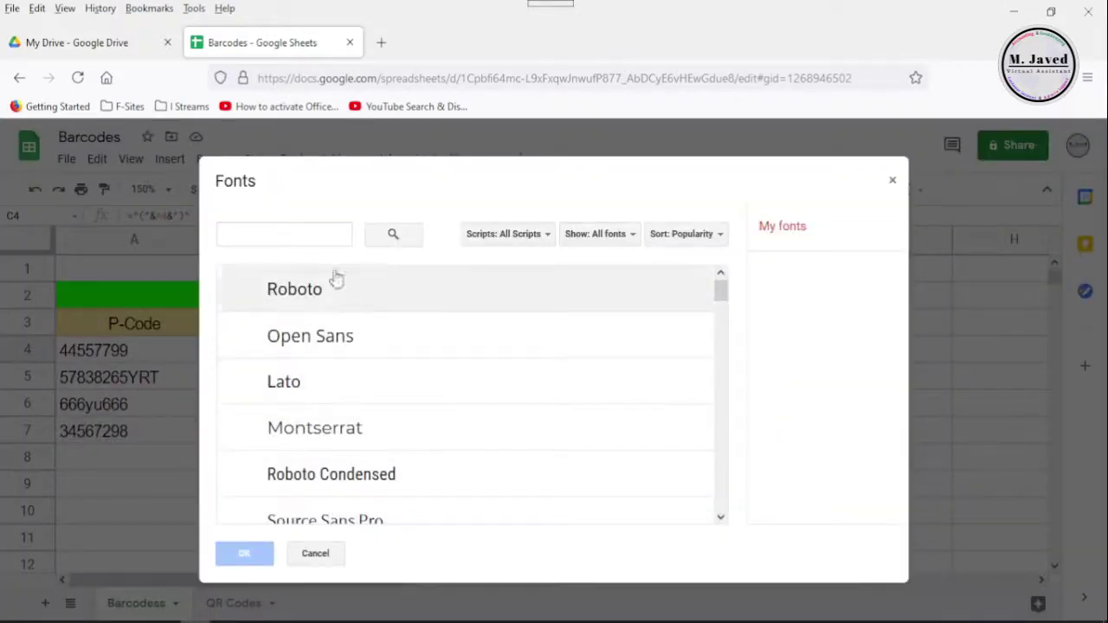
click(315, 235)
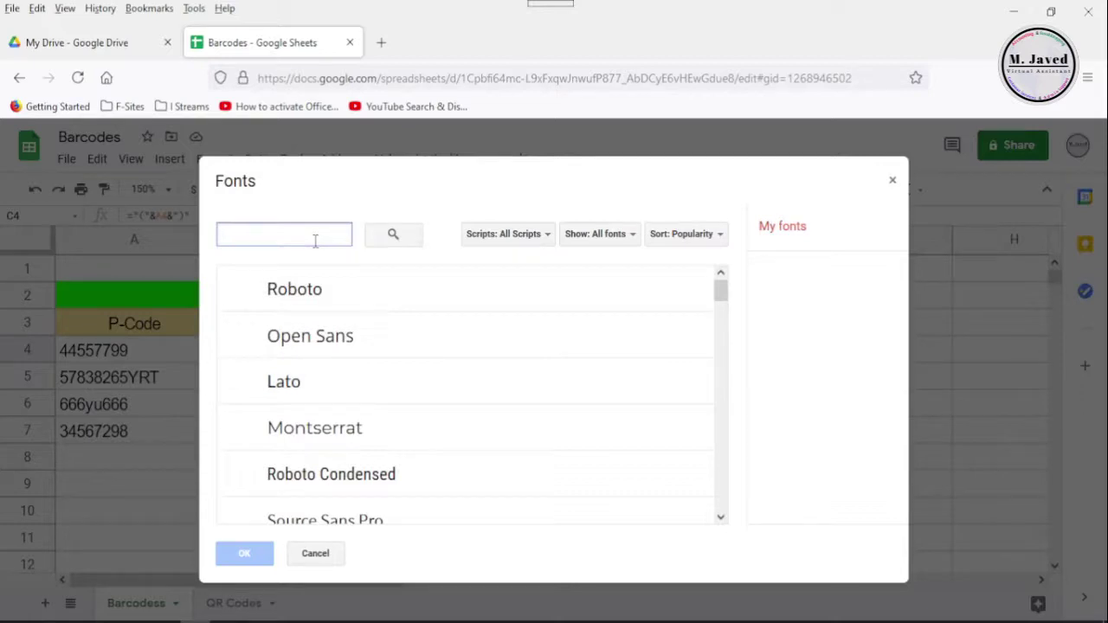
text(barcod)
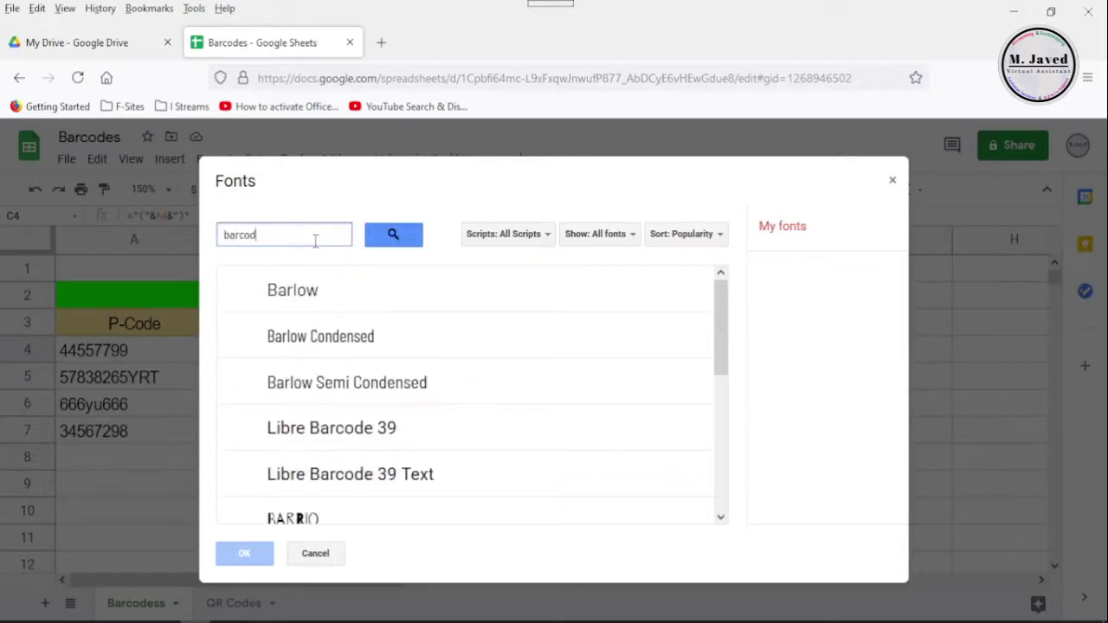
text(e)
scroll(459, 398, down, 1)
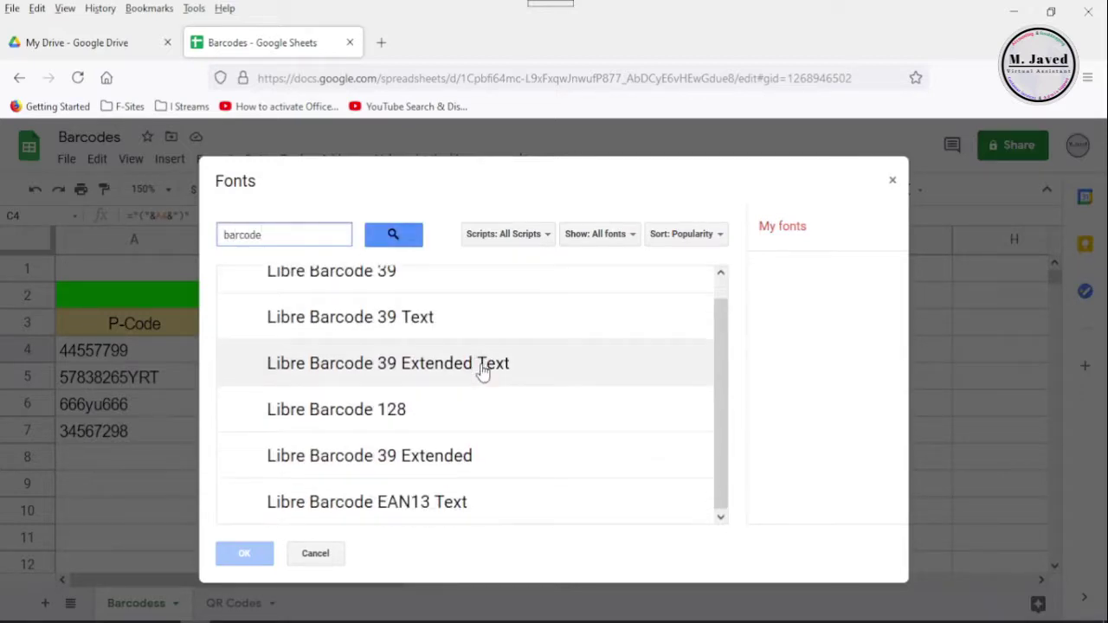
scroll(467, 459, up, 1)
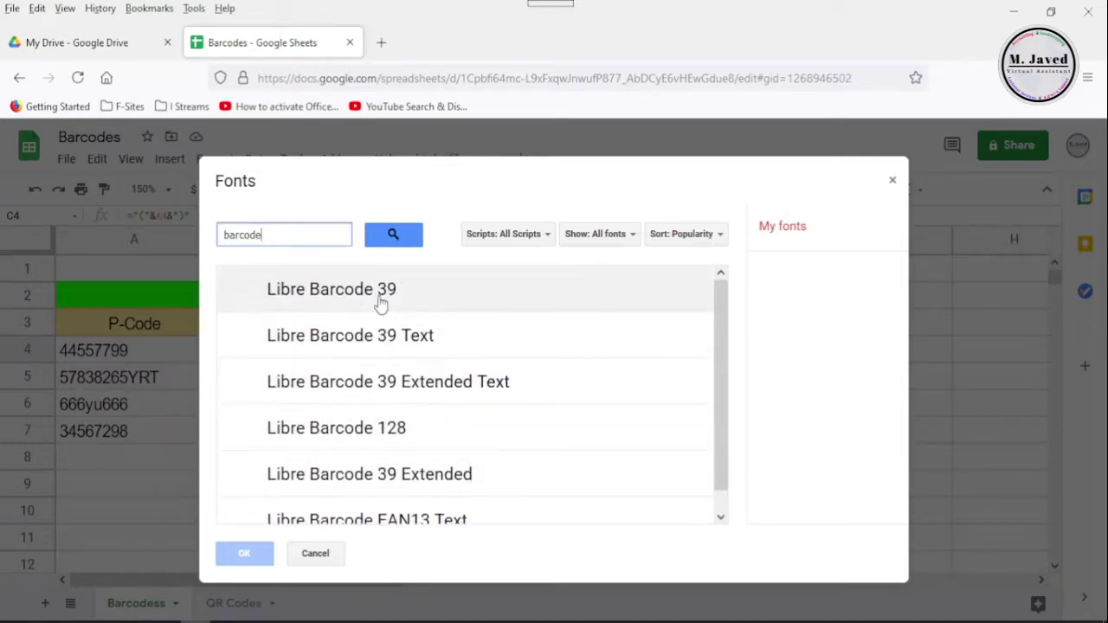
click(430, 305)
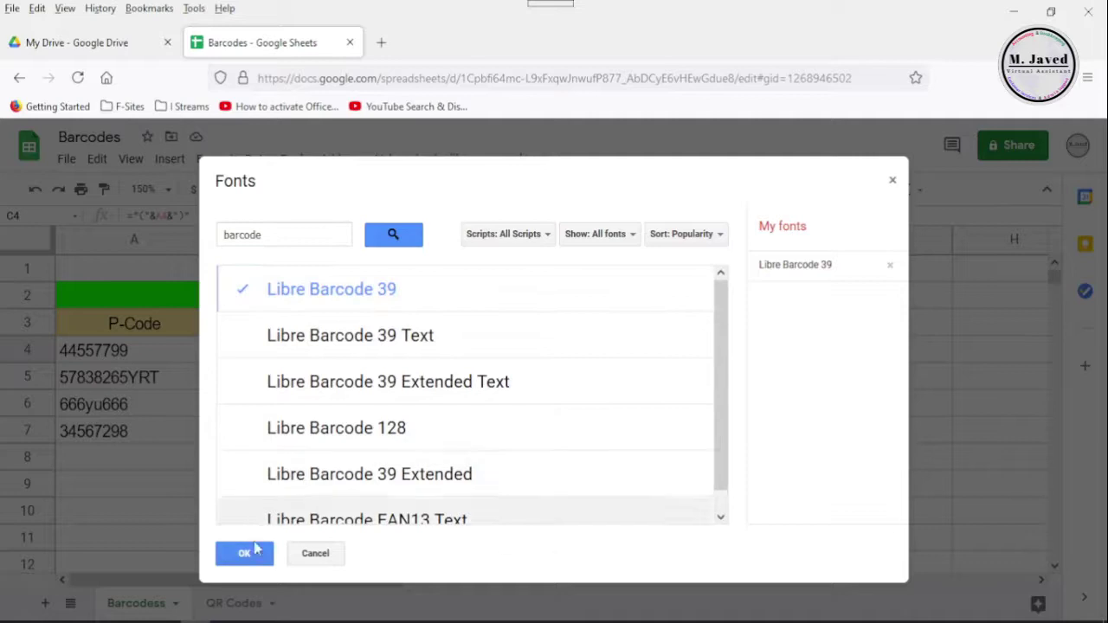
click(247, 551)
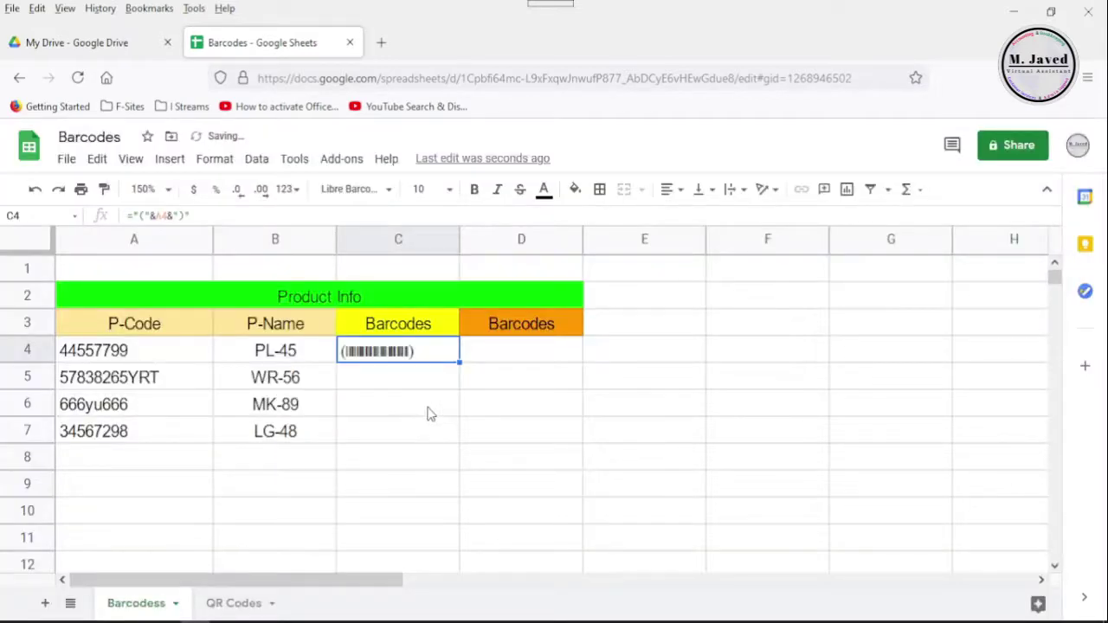
click(429, 411)
- Widen the first Barcodes column C to fit the barcode
click(437, 360)
drag(459, 239, 498, 239)
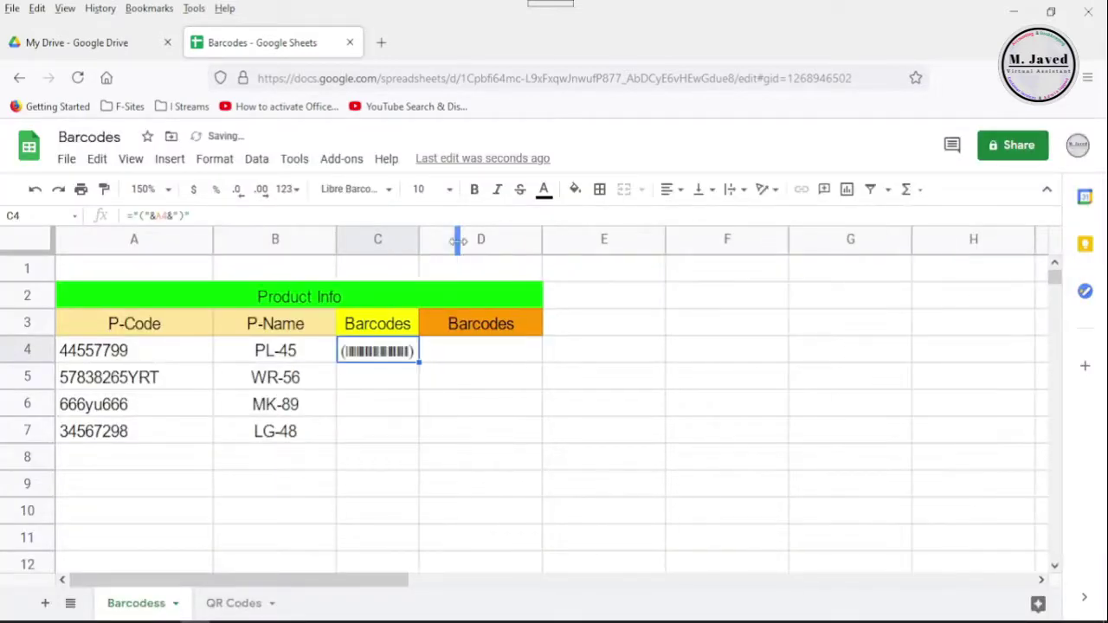
click(428, 404)
click(427, 360)
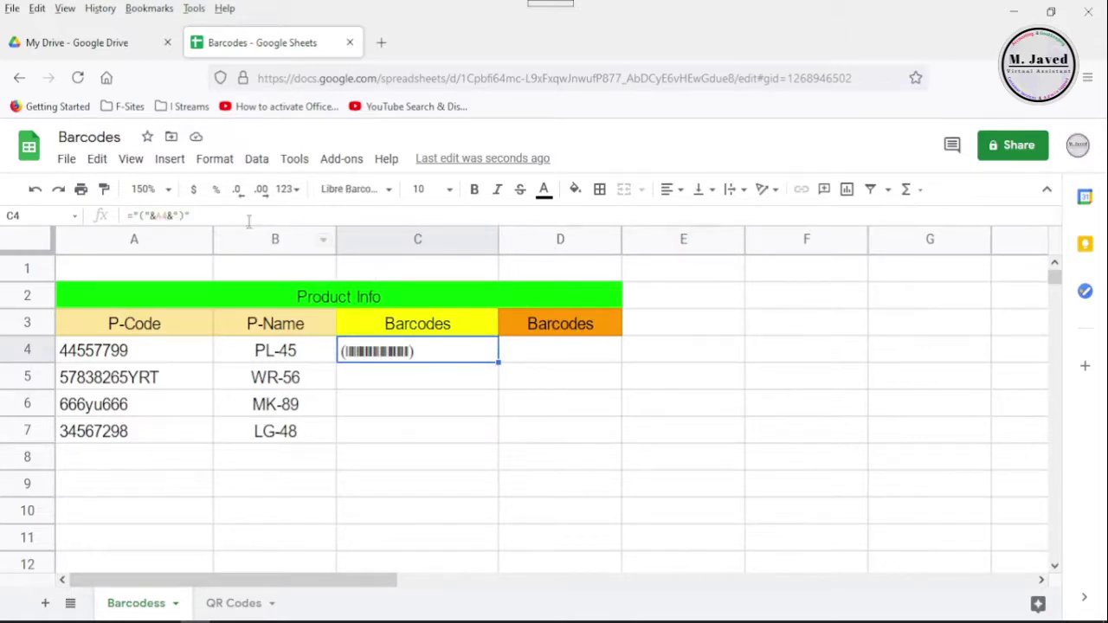
- Change C4's formula to =A4, removing the brackets
click(208, 215)
key(BackSpace)
key(BackSpace)
key(BackSpace)
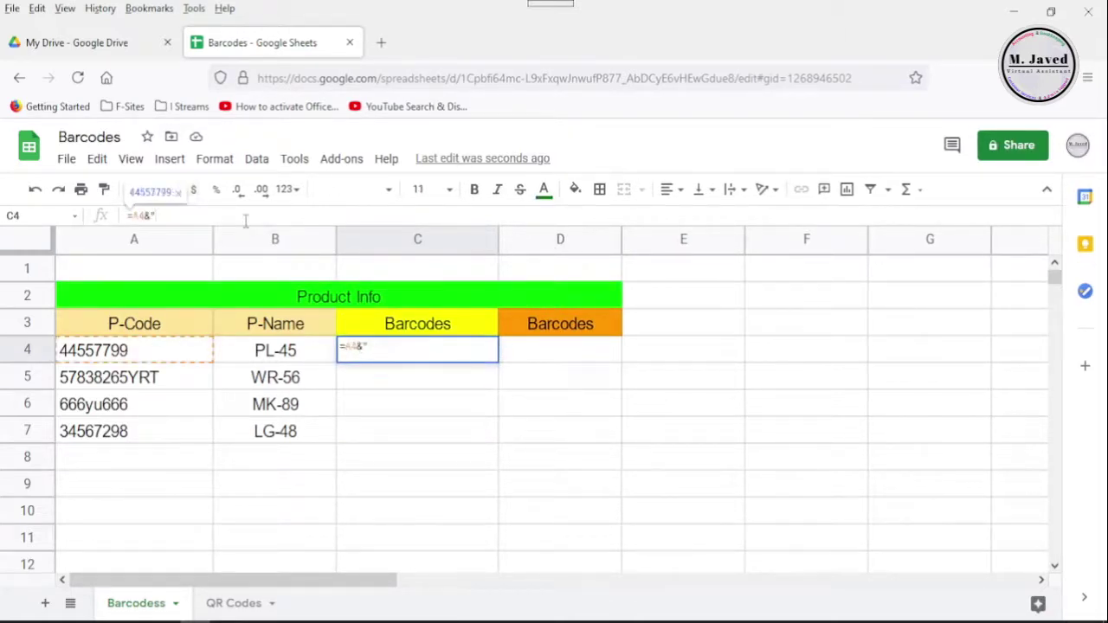
key(BackSpace)
key(BackSpace)
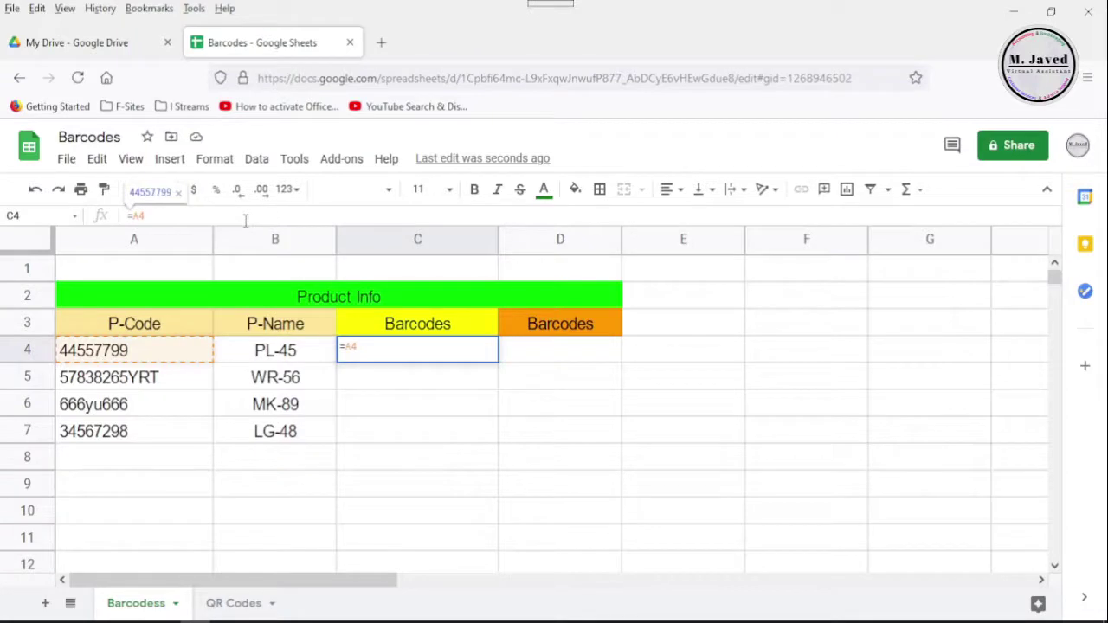
key(Return)
- Fill C4's barcode formula down to C7
click(467, 430)
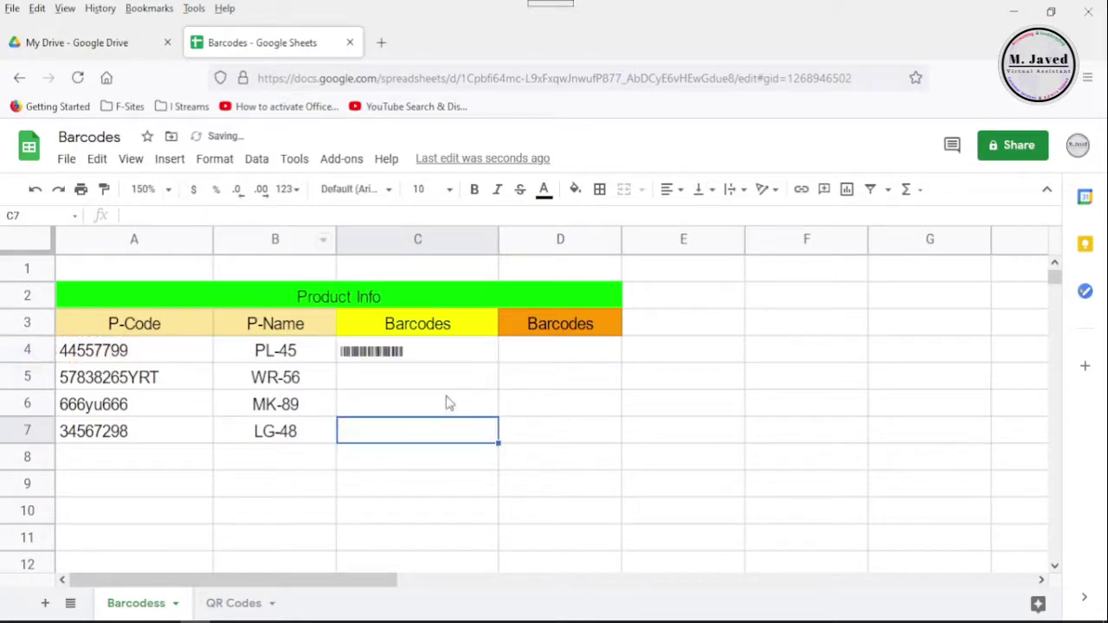
click(450, 362)
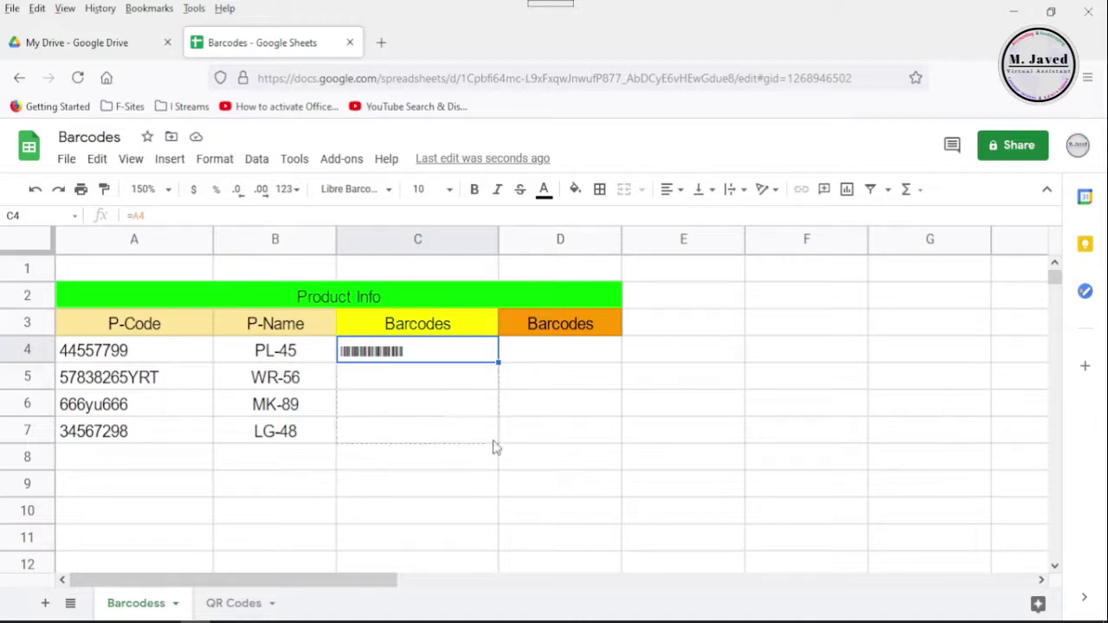
drag(499, 363, 494, 445)
click(478, 512)
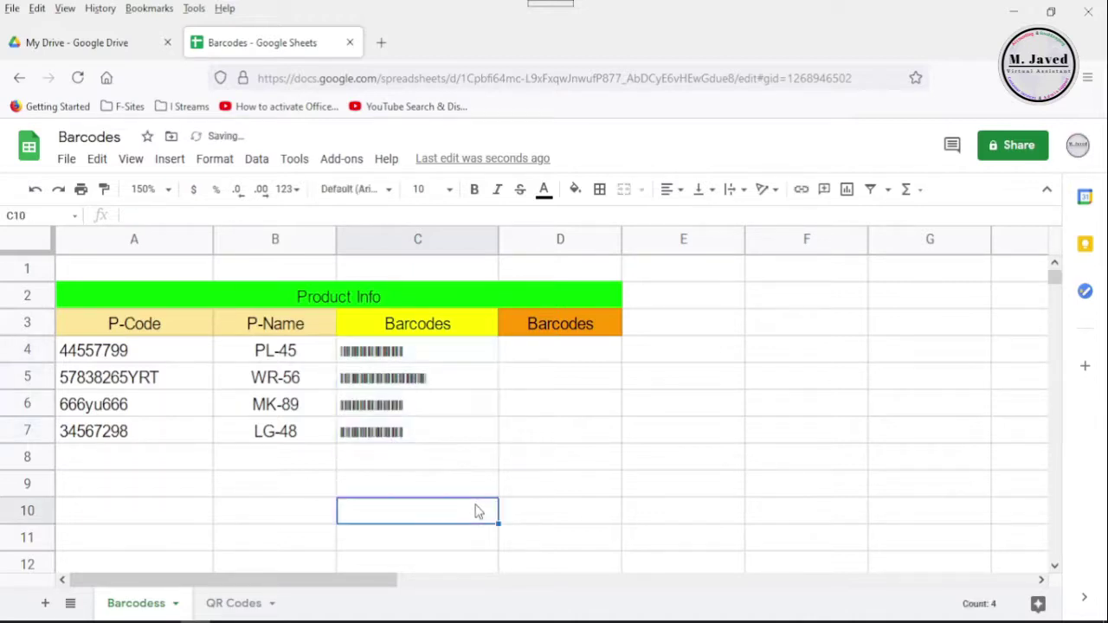
click(574, 362)
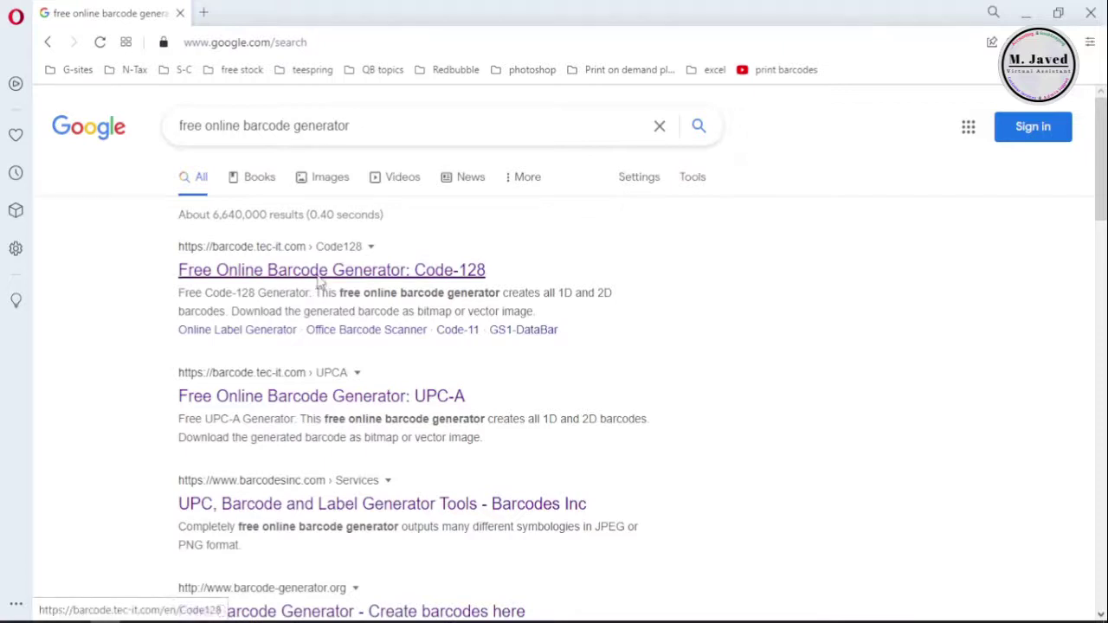
- Open four barcode generator search results in new tabs
middle_click(322, 284)
right_click(322, 391)
click(396, 403)
scroll(331, 347, down, 3)
right_click(355, 256)
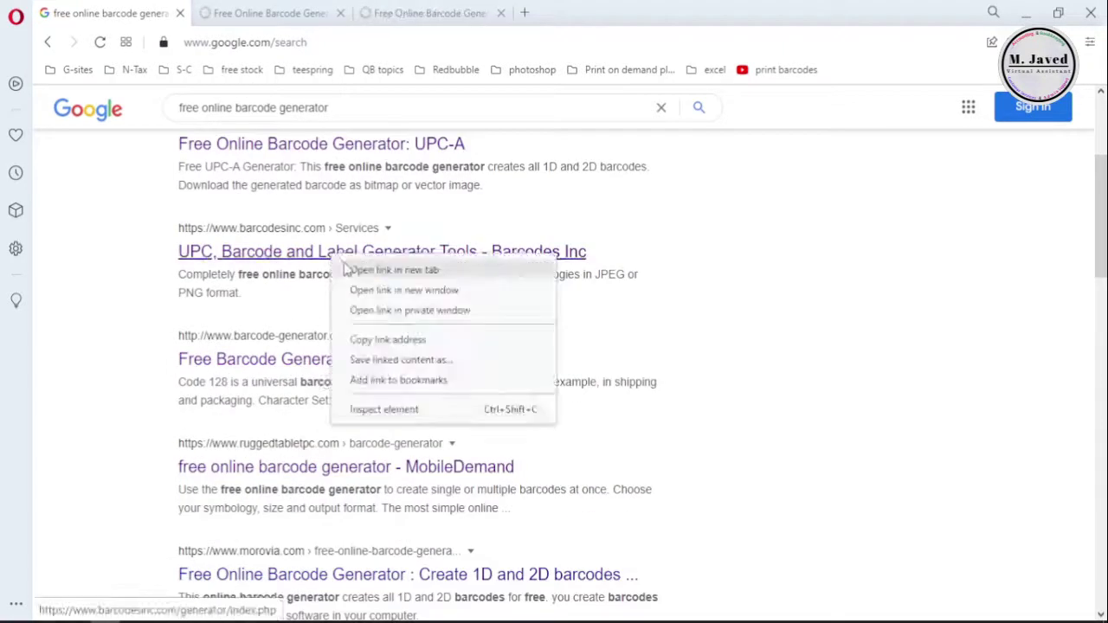
click(394, 271)
right_click(354, 361)
click(394, 375)
scroll(303, 406, up, 3)
- Compare the generator pages and close all except Barcodes Inc
click(268, 13)
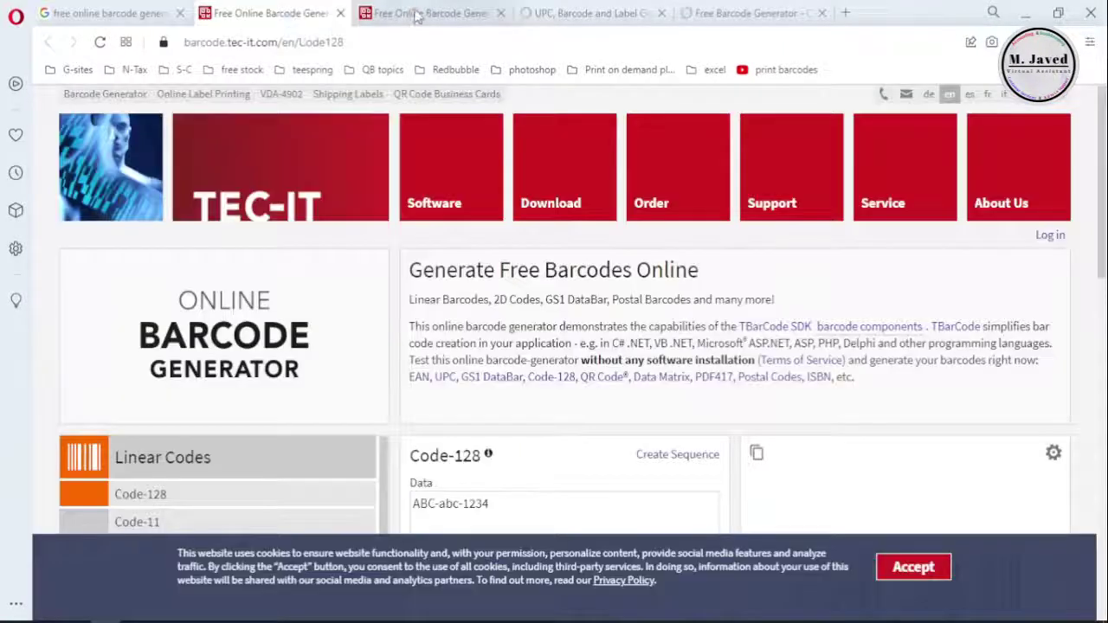
click(433, 13)
click(589, 13)
click(736, 12)
click(268, 13)
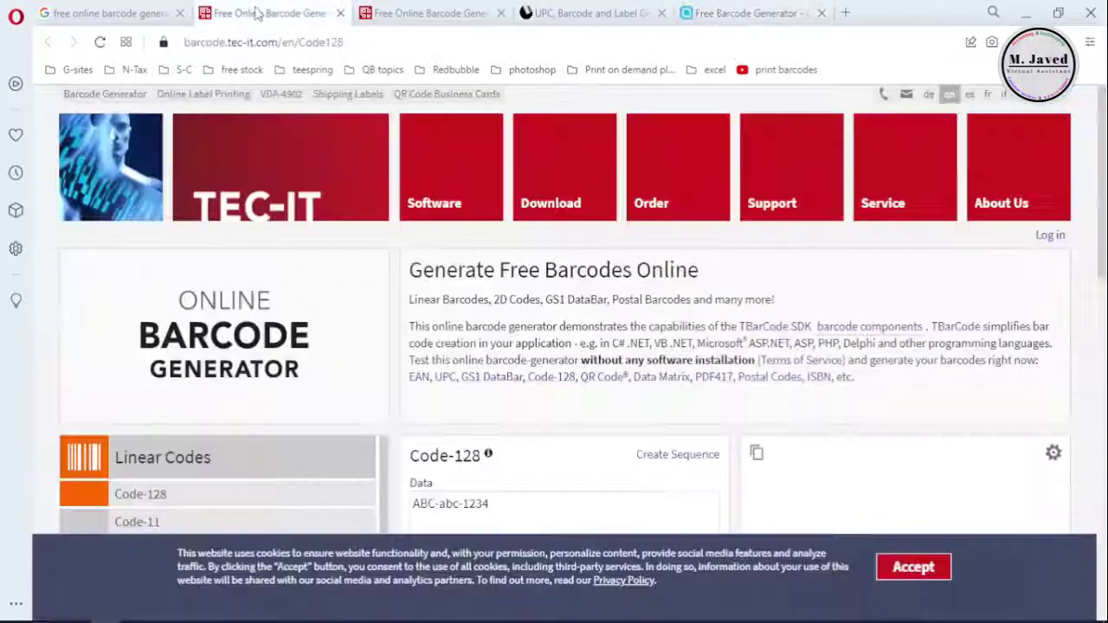
click(589, 13)
click(744, 13)
click(286, 13)
click(340, 13)
click(341, 13)
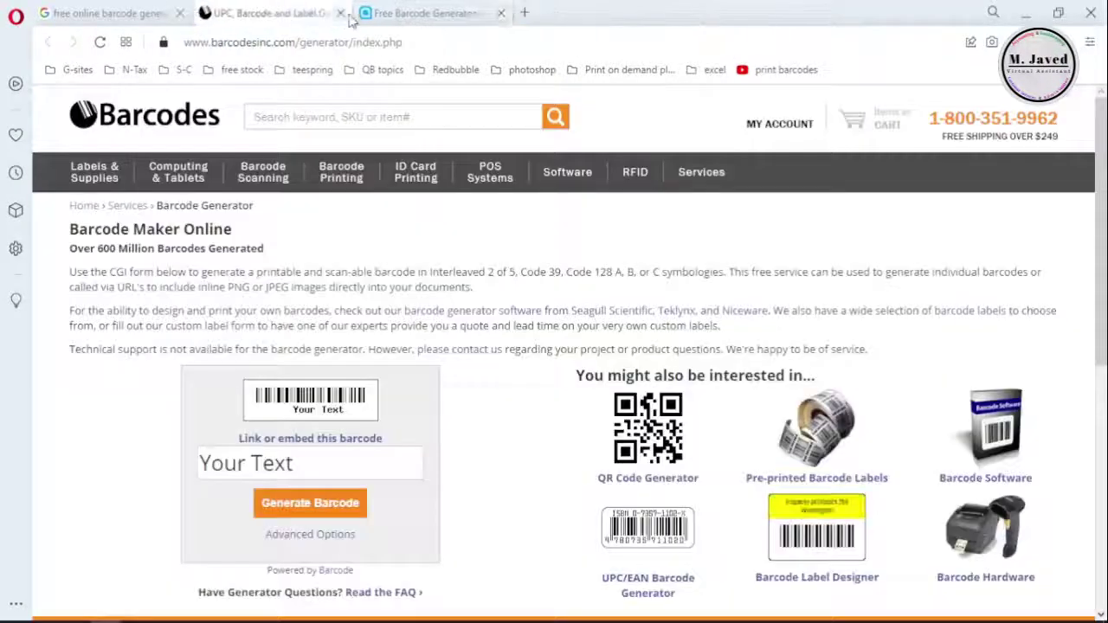
click(433, 13)
click(500, 13)
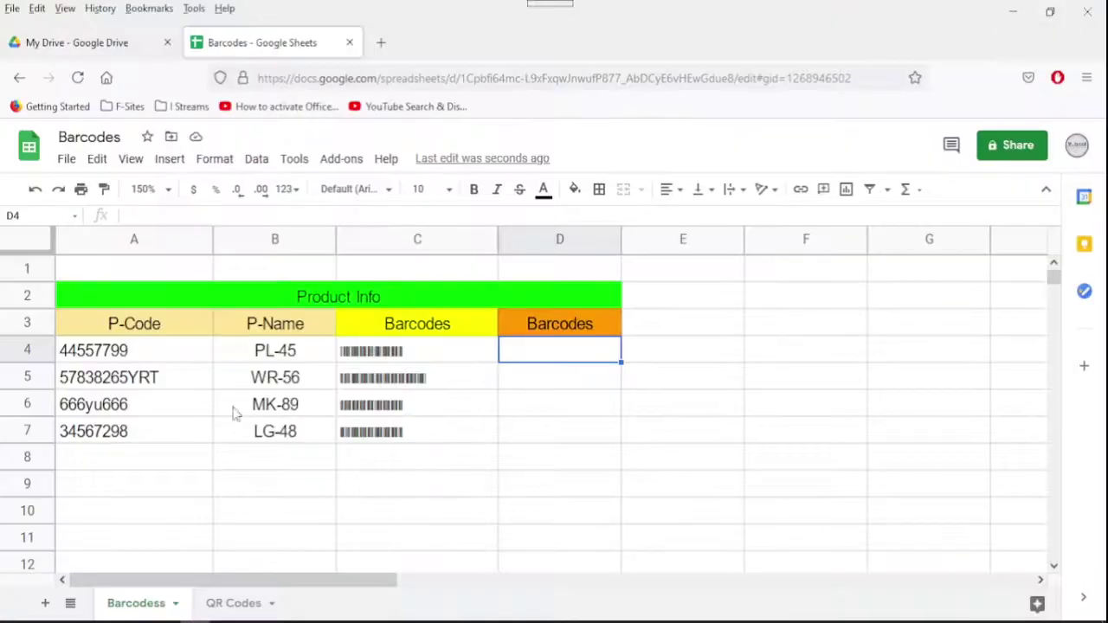
- Generate a barcode for 44557799 on Barcodes Inc and copy its image link
click(205, 356)
key(ctrl+c)
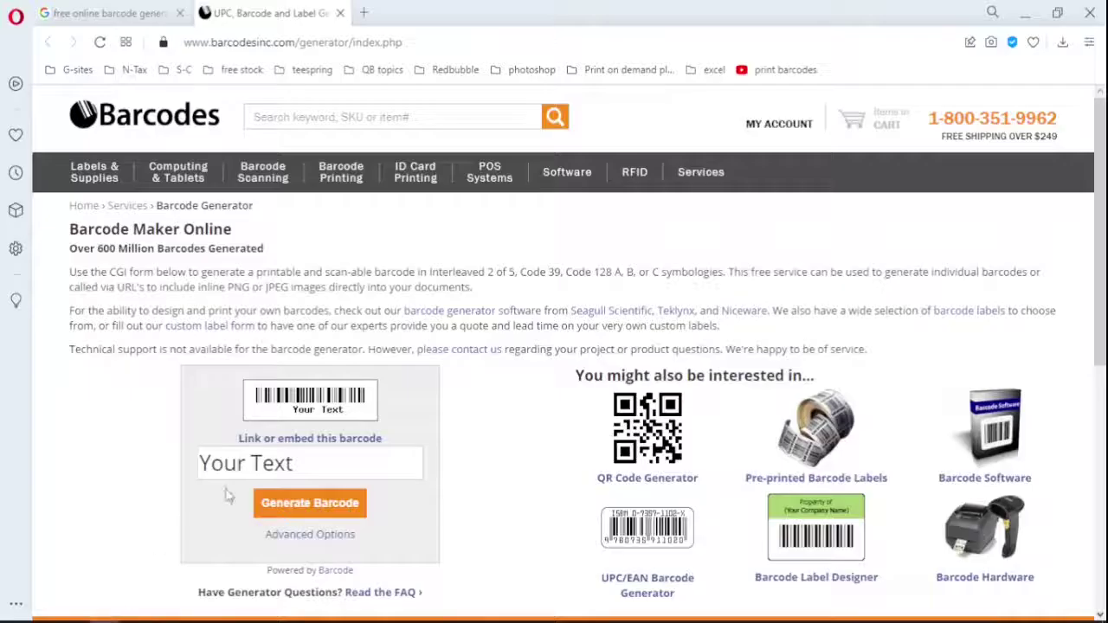
click(268, 463)
key(ctrl+v)
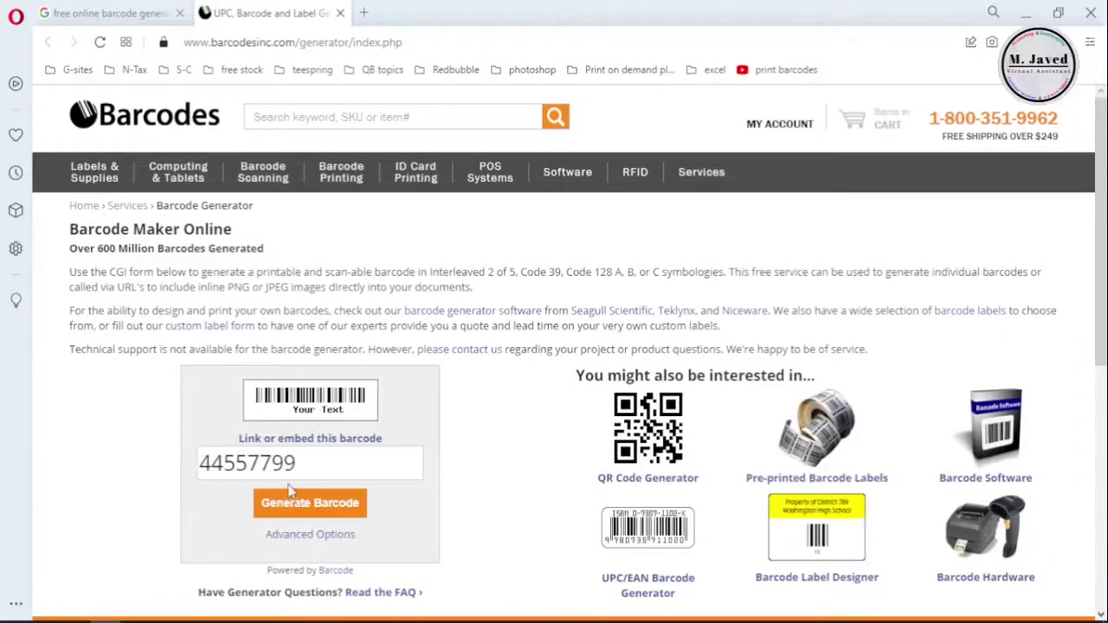
click(310, 503)
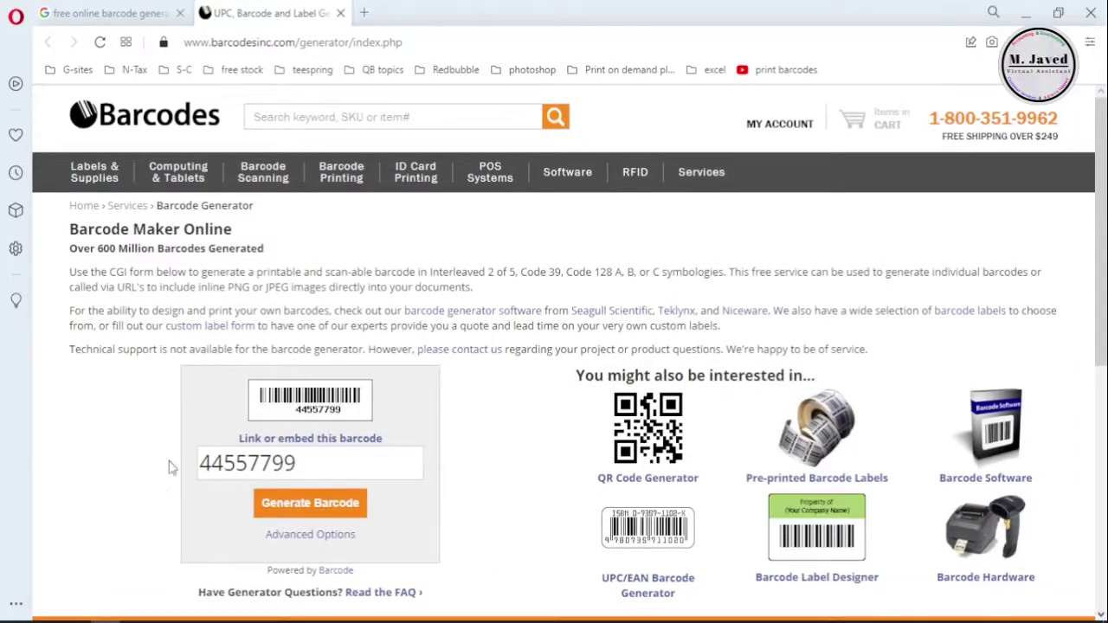
click(279, 438)
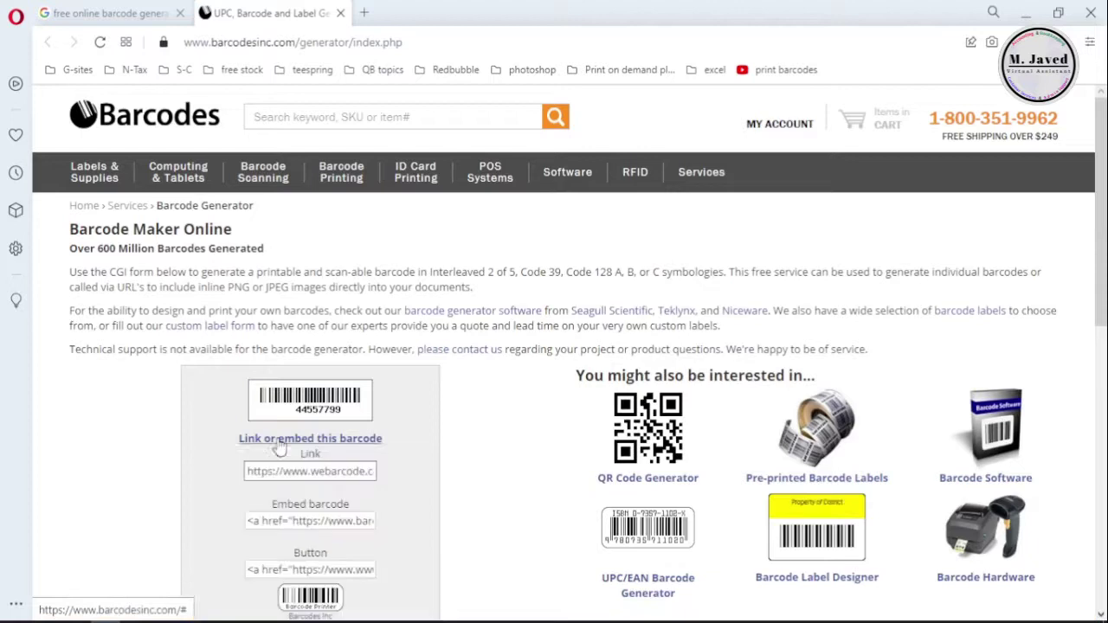
click(290, 472)
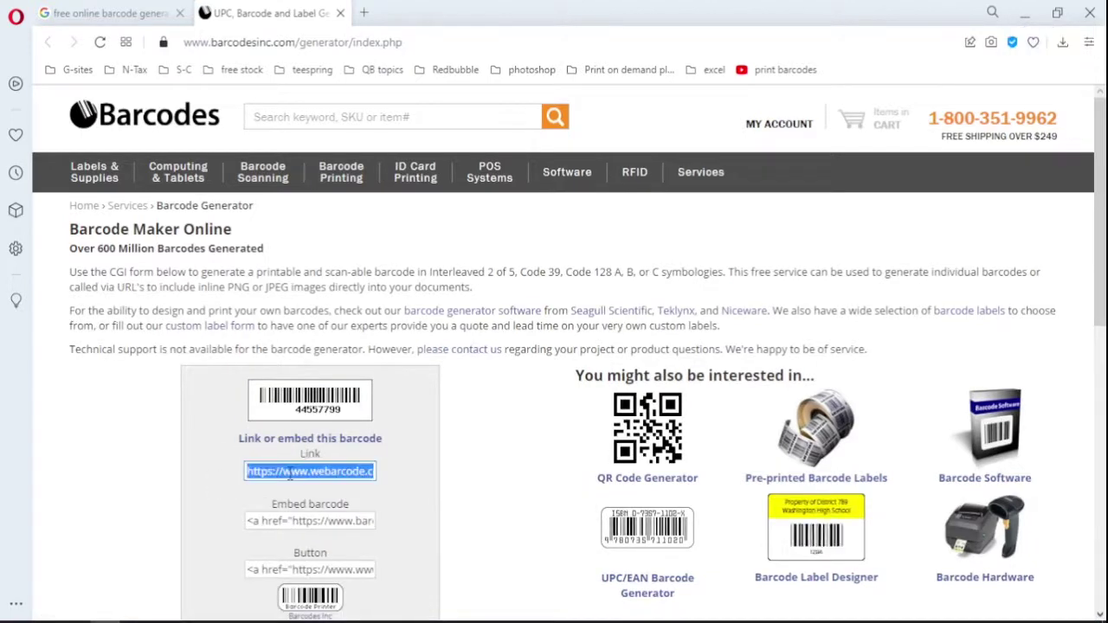
key(ctrl+c)
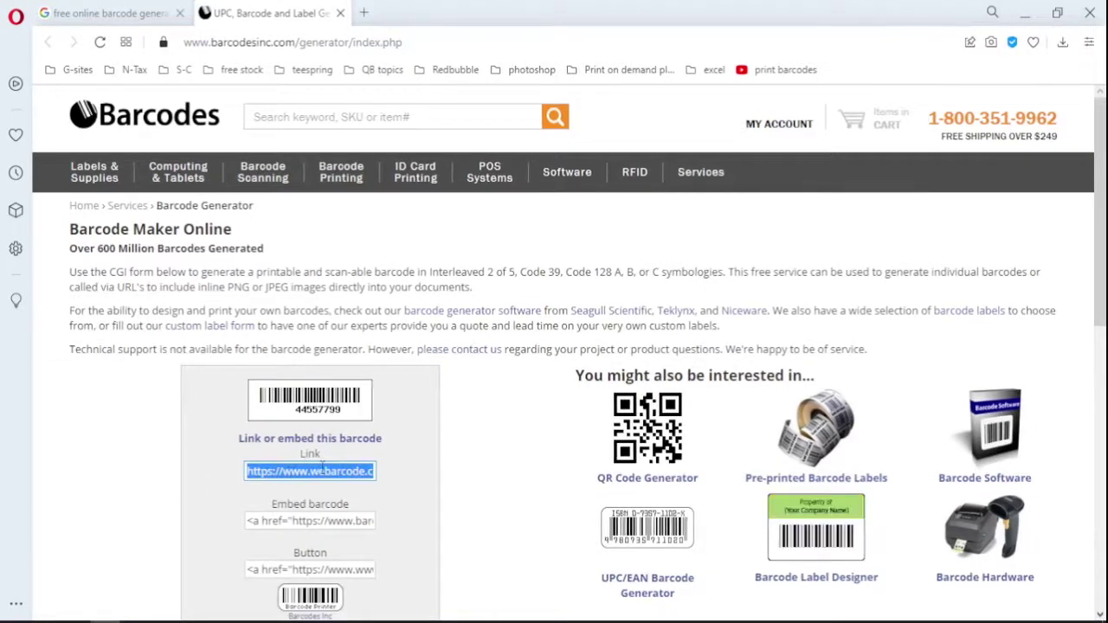
- Enter =IMAGE("…") with the webarcode.com barcode link in D4 to show the 44557799 barcode
key(alt+Tab)
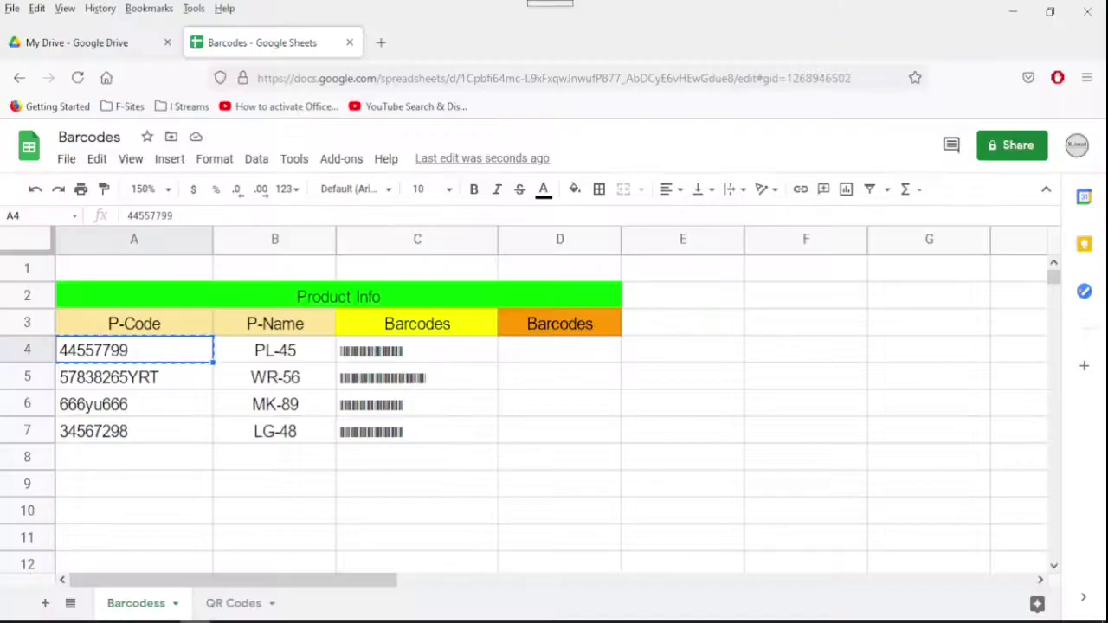
click(547, 360)
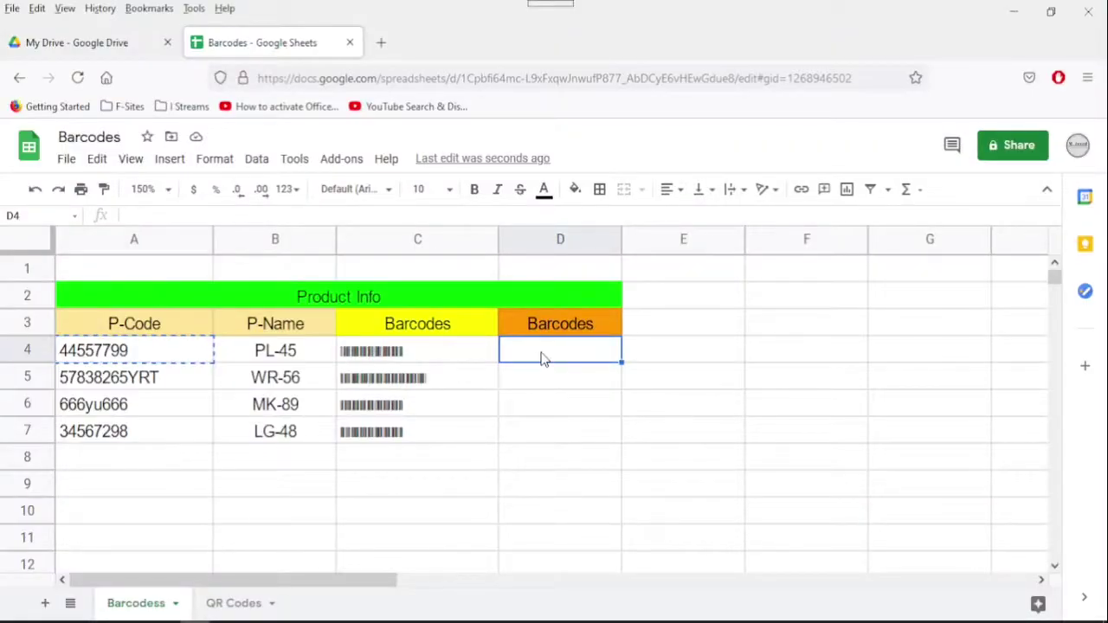
click(569, 378)
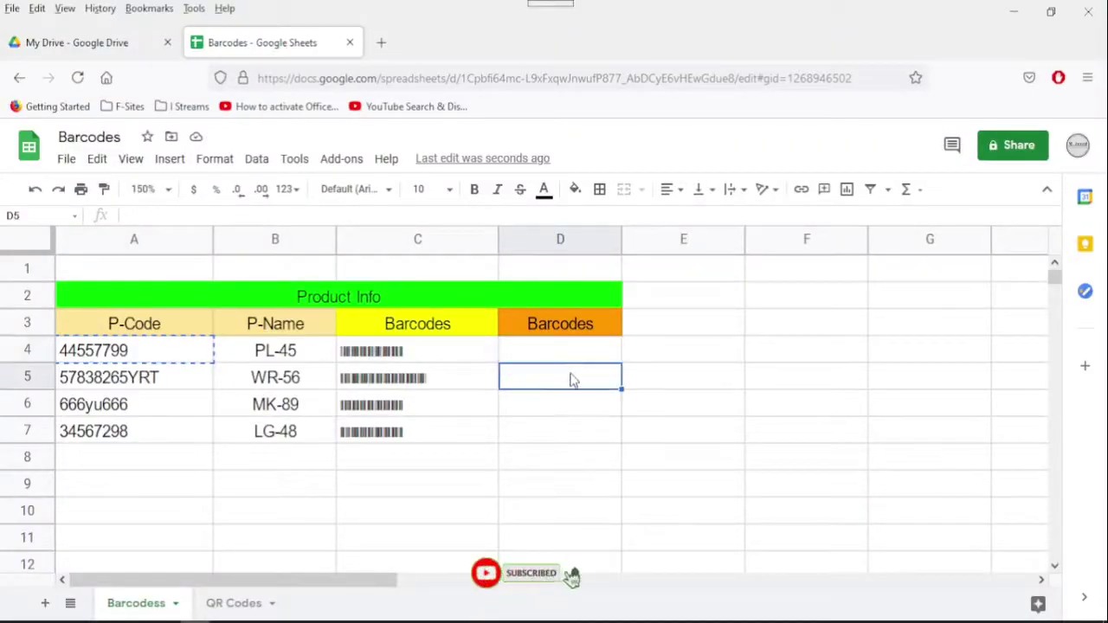
text(=)
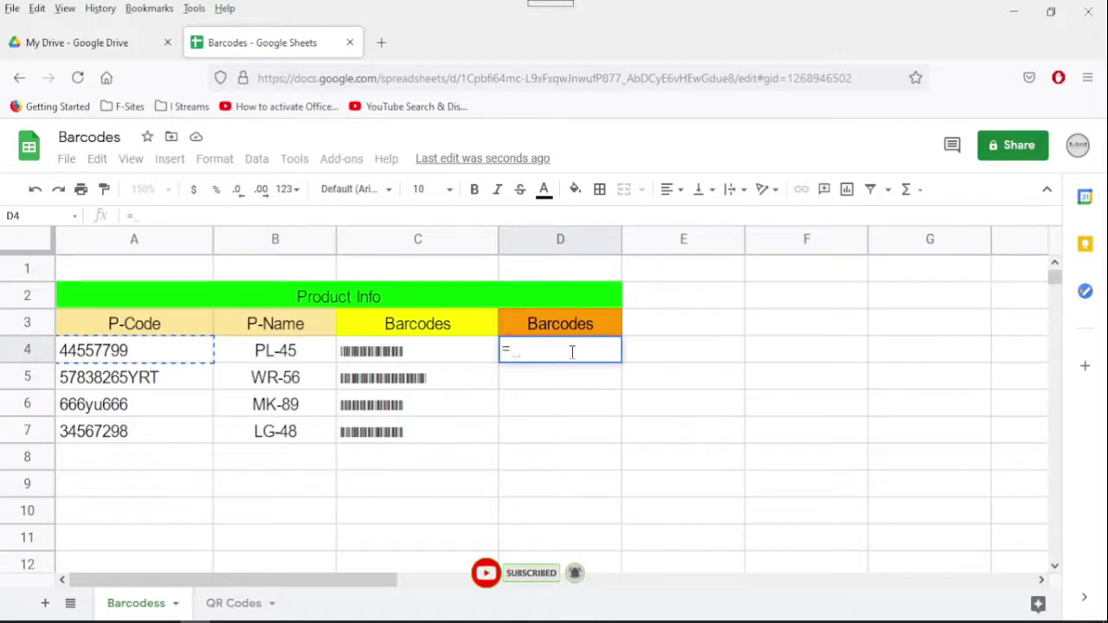
text(image)
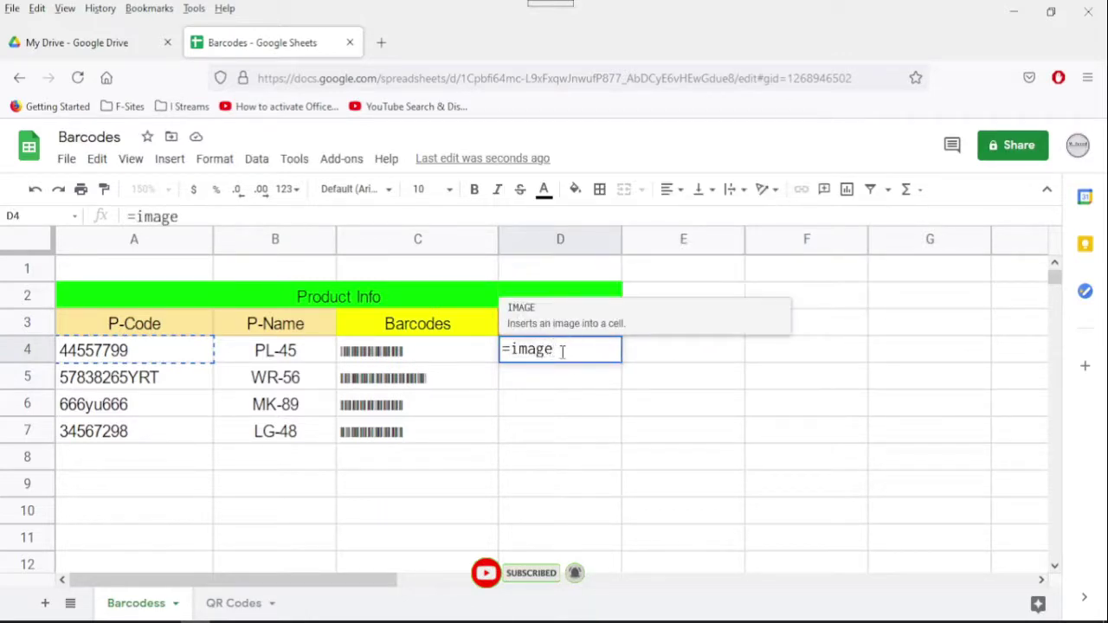
key(Tab)
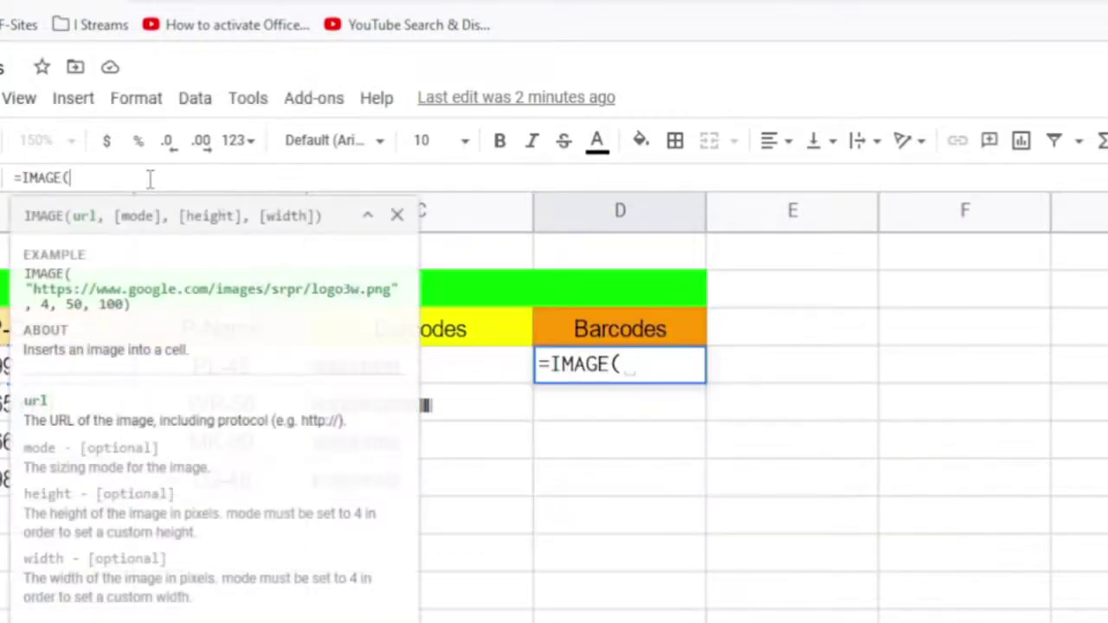
key(ctrl+v)
text(")
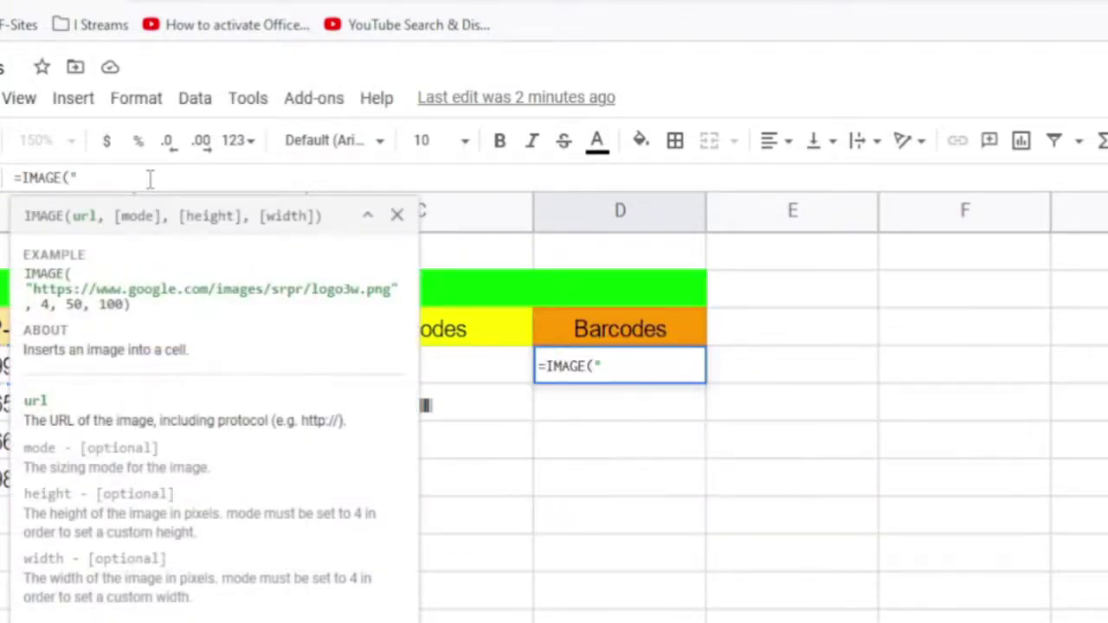
key(ctrl+v)
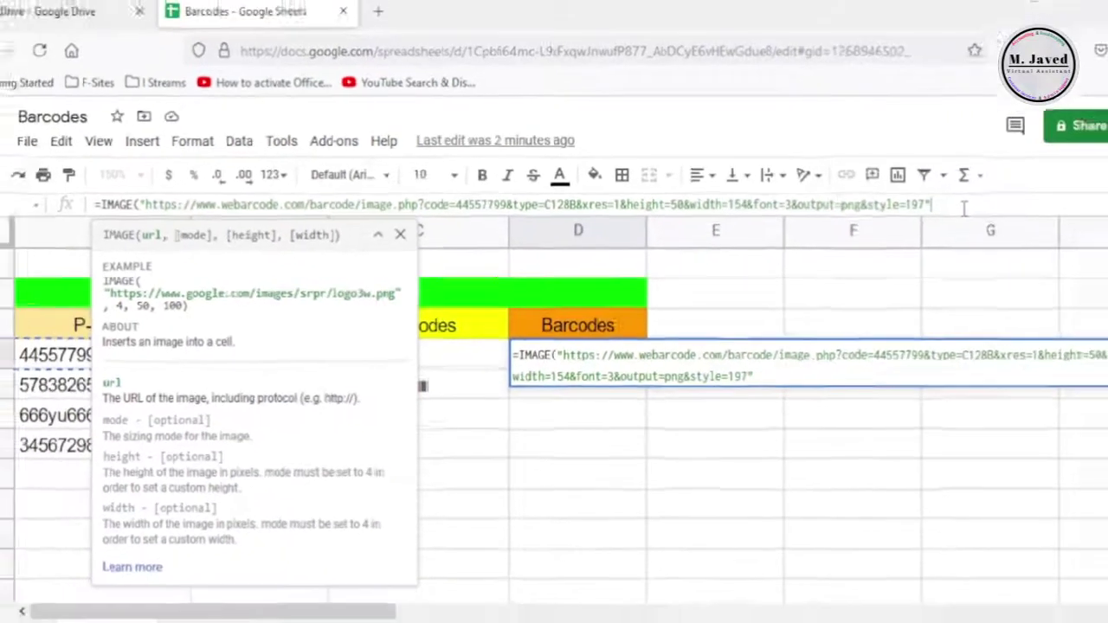
key(Return)
click(590, 435)
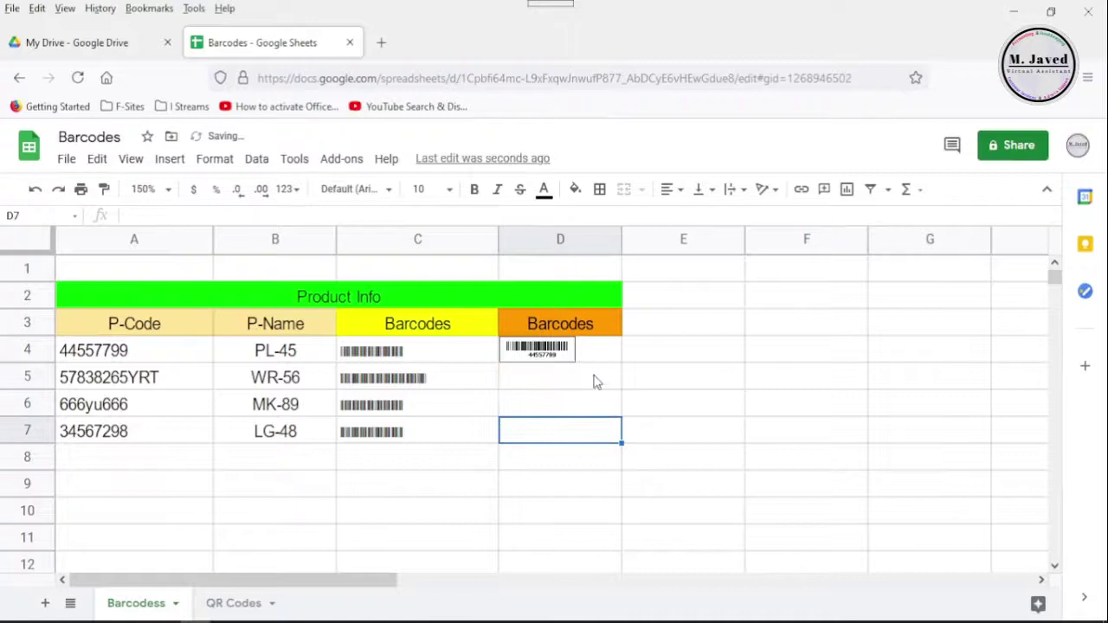
- Replace 44557799 in D4's IMAGE link with " & A4 & " so it references A4
click(600, 364)
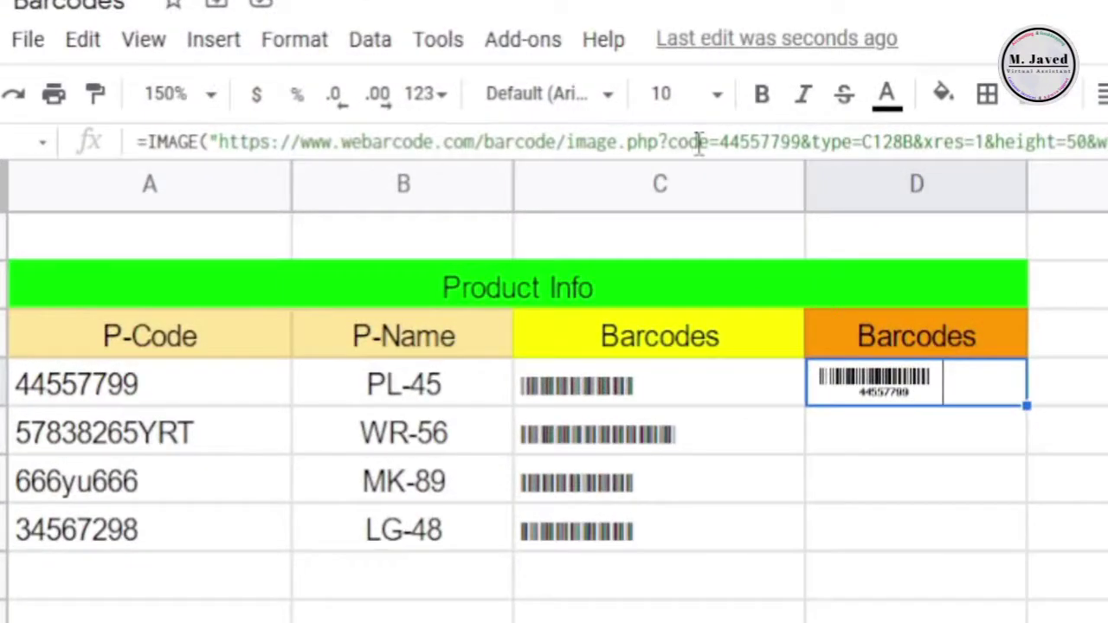
click(728, 143)
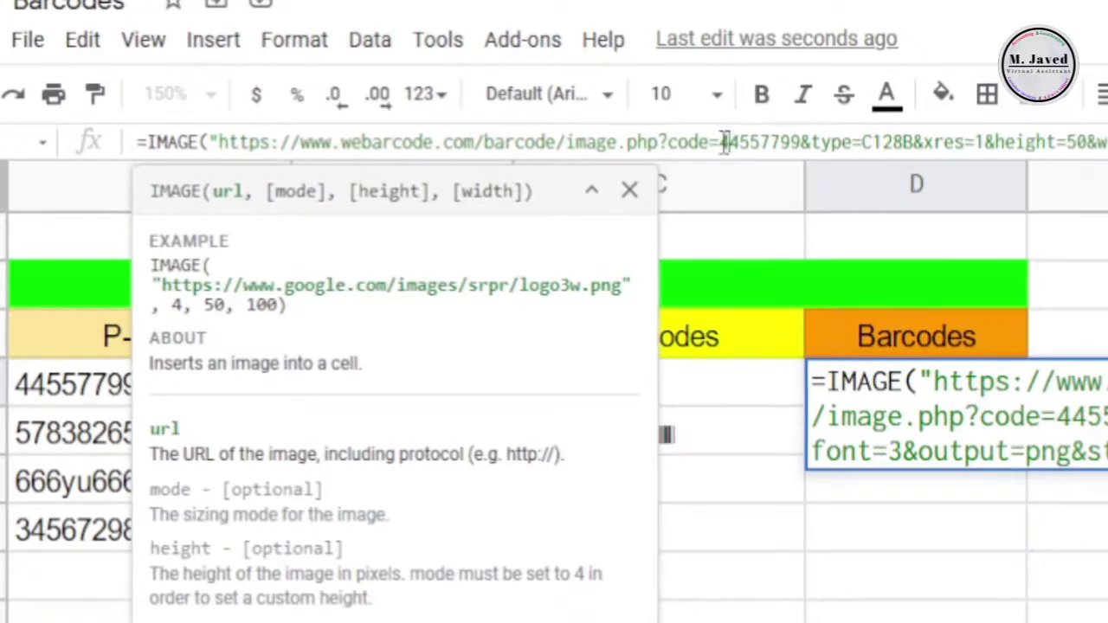
text(")
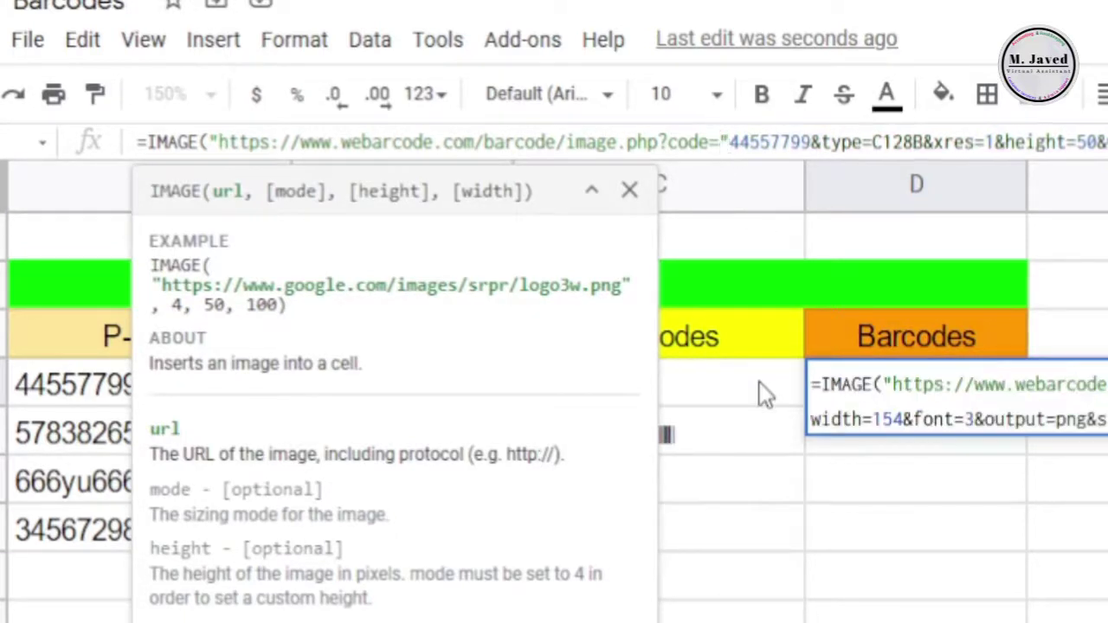
text( & )
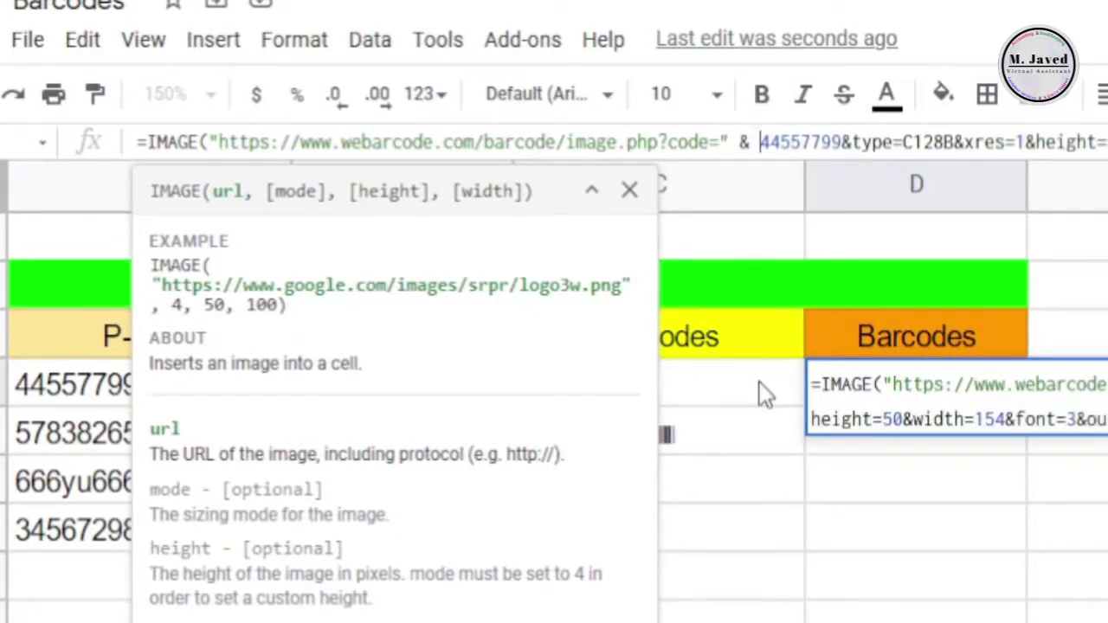
text(A4)
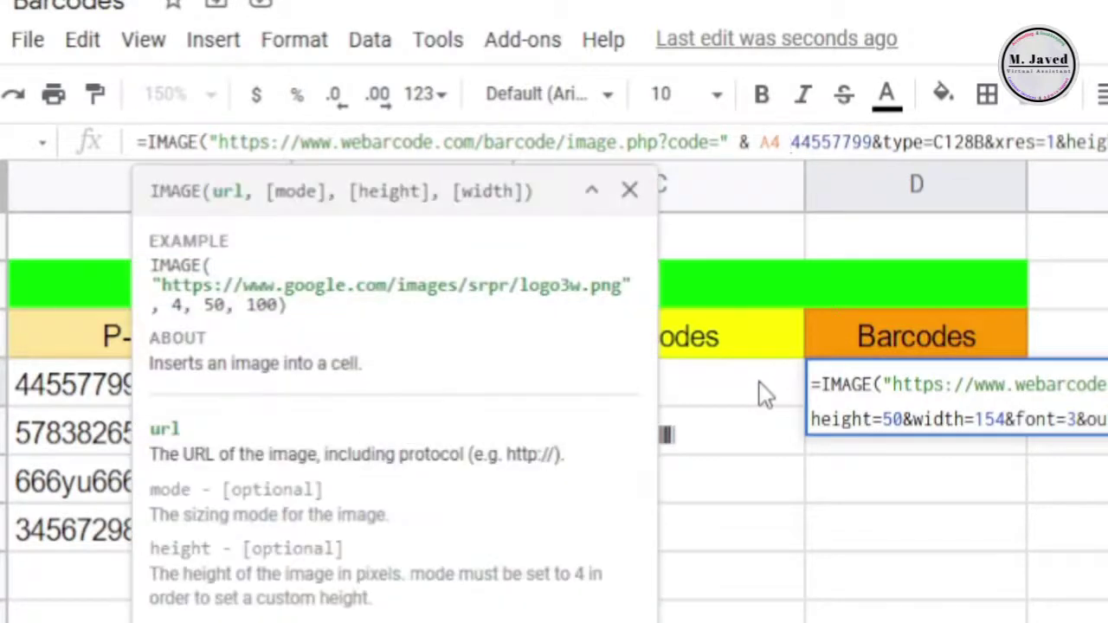
text( &)
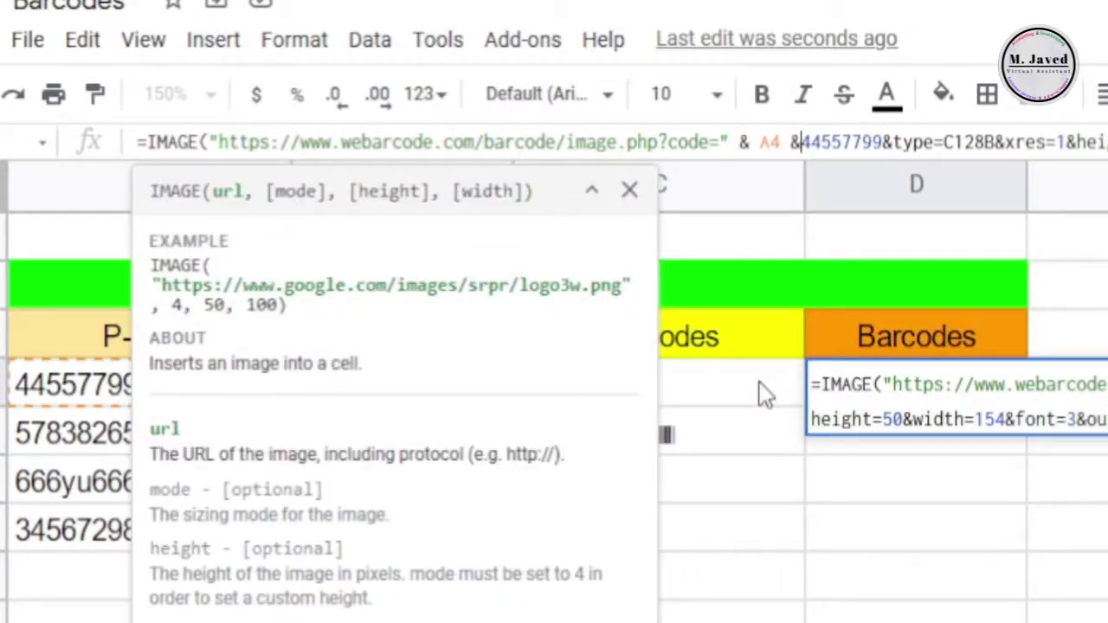
text( ")
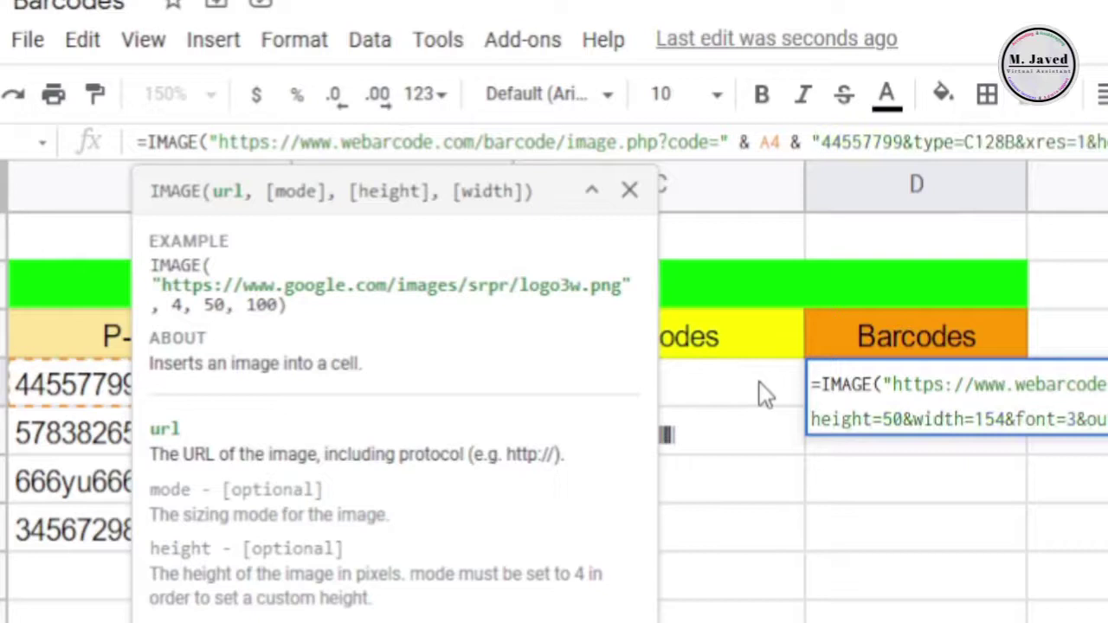
key(Delete)
key(Delete)
key(Delete)
key(Delete)
key(Delete)
key(Delete)
key(Delete)
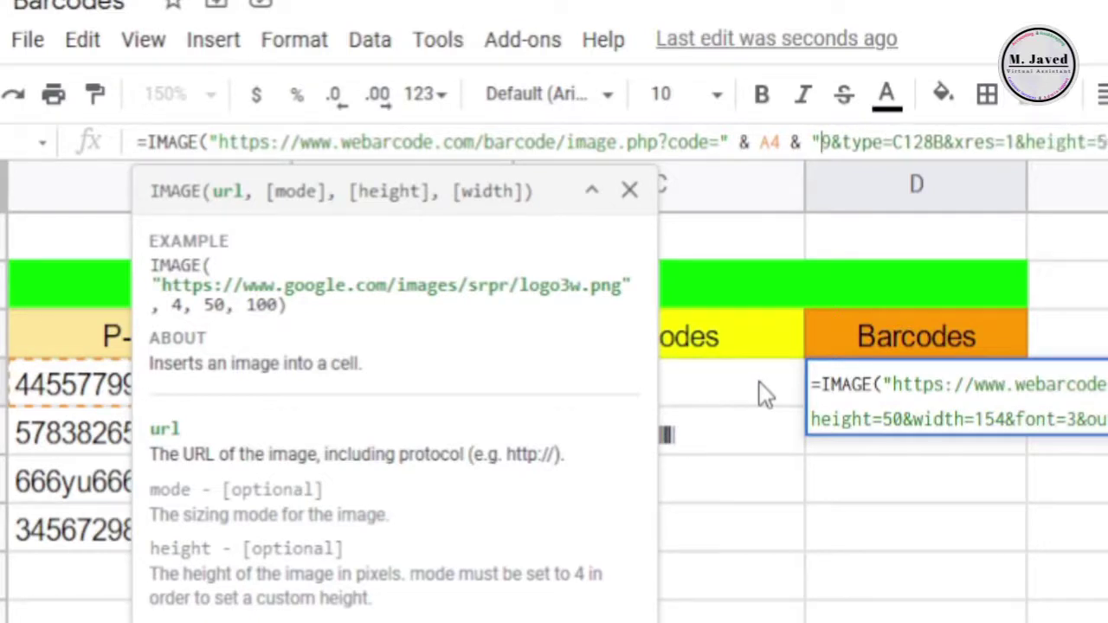
key(Delete)
key(End)
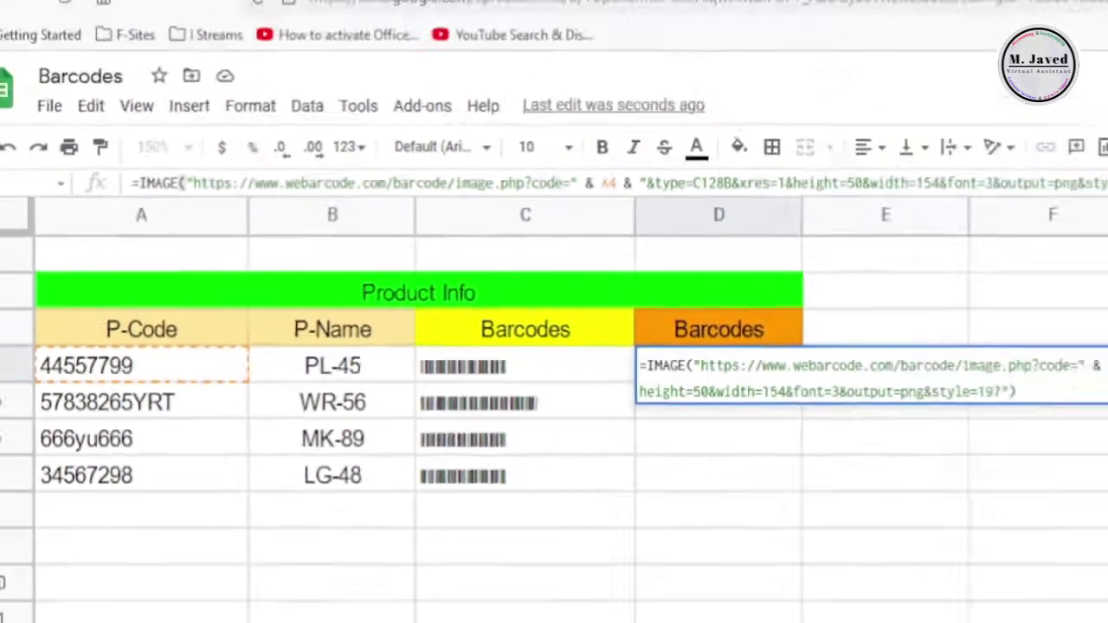
key(Return)
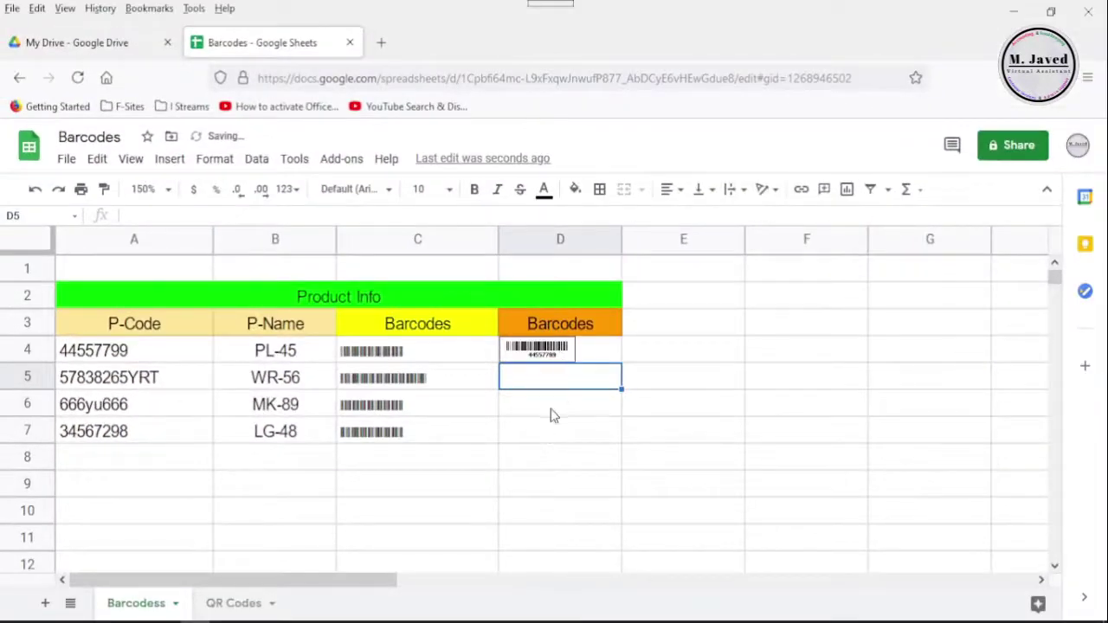
- Fill D4's barcode IMAGE formula down through D7
click(580, 416)
click(615, 360)
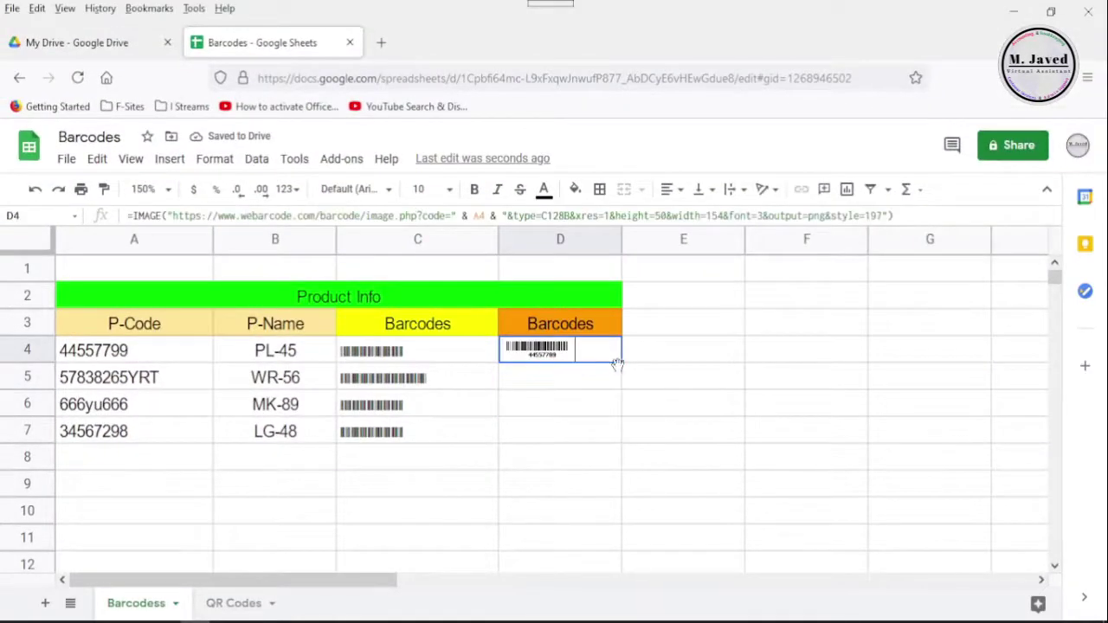
drag(620, 435, 620, 440)
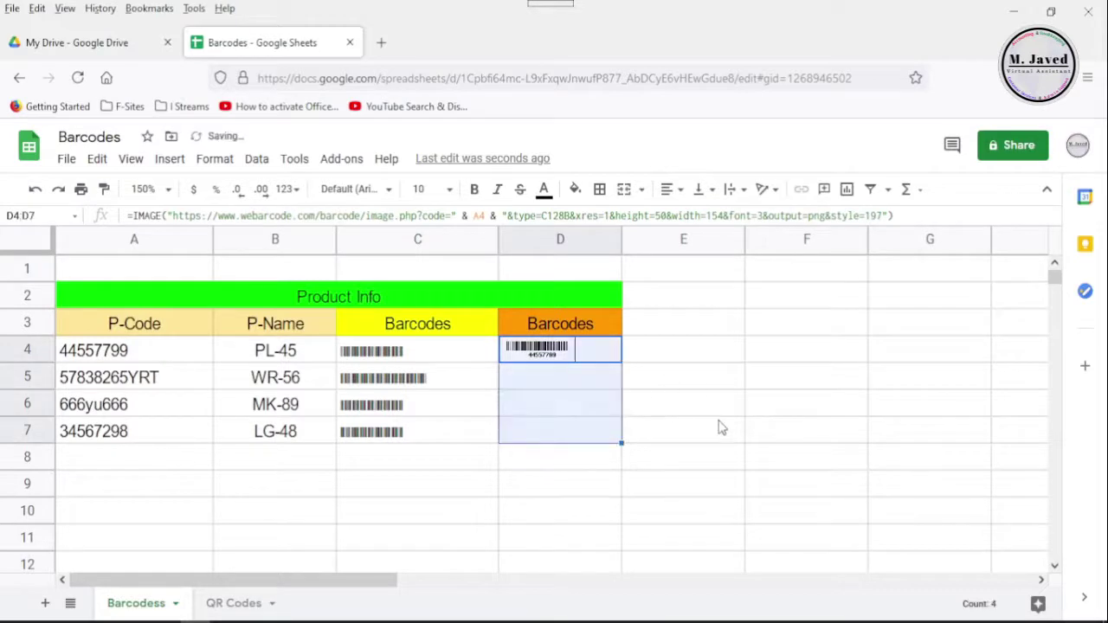
click(706, 404)
click(698, 303)
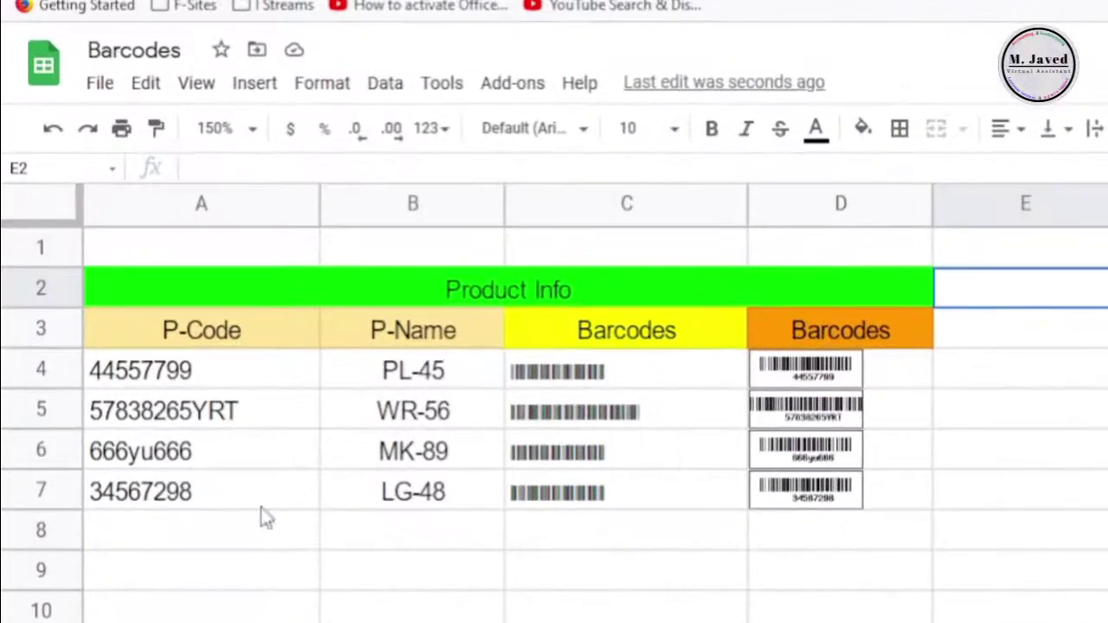
click(153, 356)
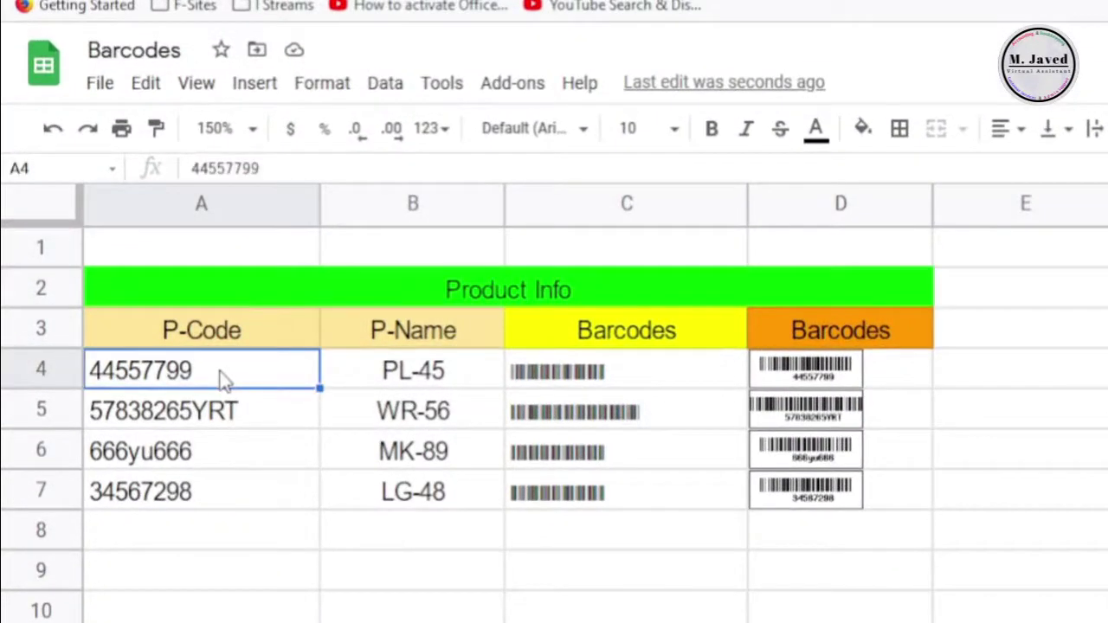
- Change P-Code A4 to 4455TY7799 and A5 to 57838265 so their barcodes update
double_click(170, 374)
key(Left)
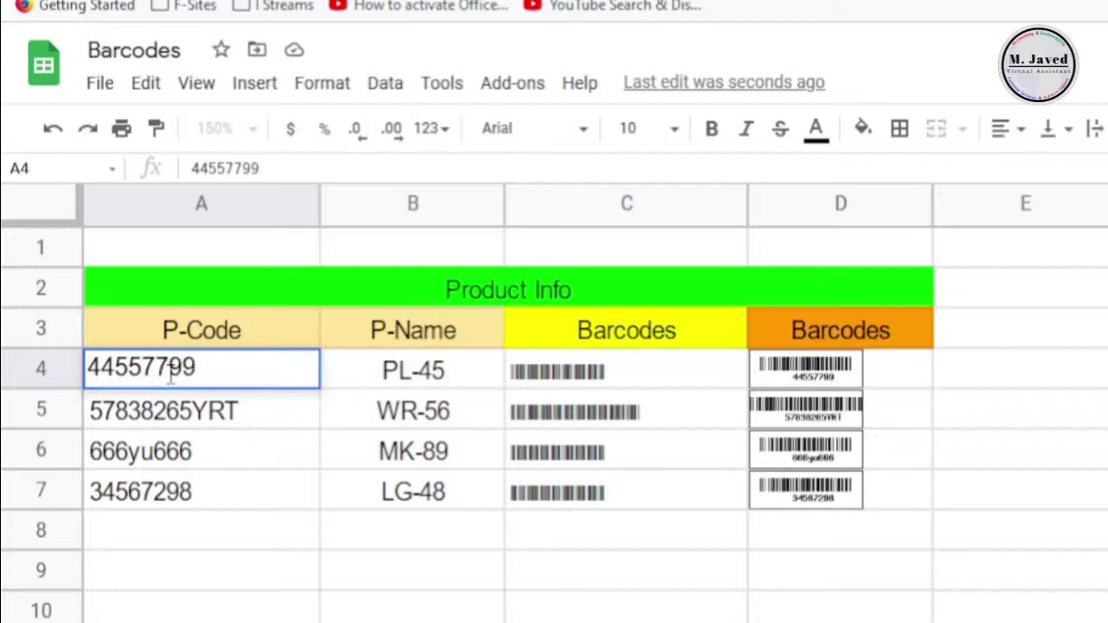
text(TY)
click(374, 374)
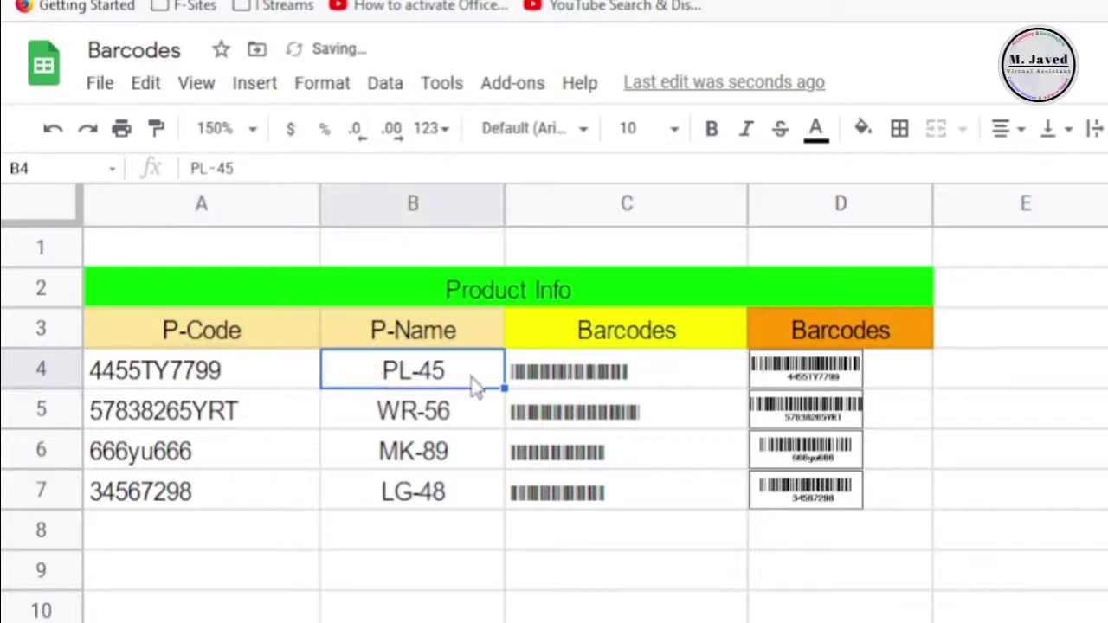
click(866, 381)
click(280, 416)
double_click(279, 409)
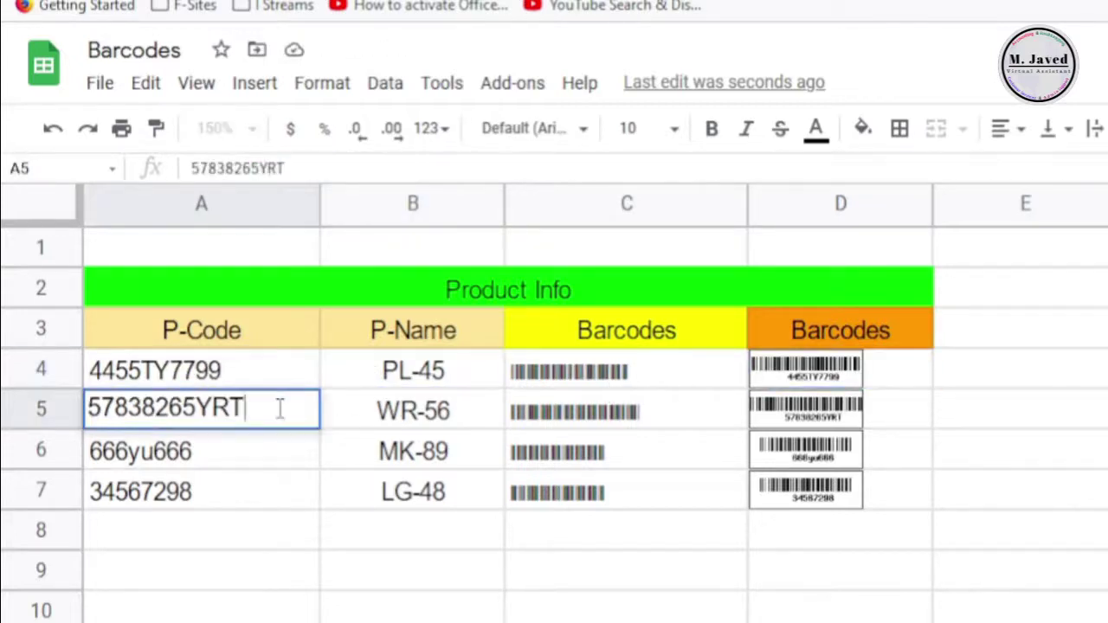
key(BackSpace)
key(BackSpace)
key(BackSpace)
key(Return)
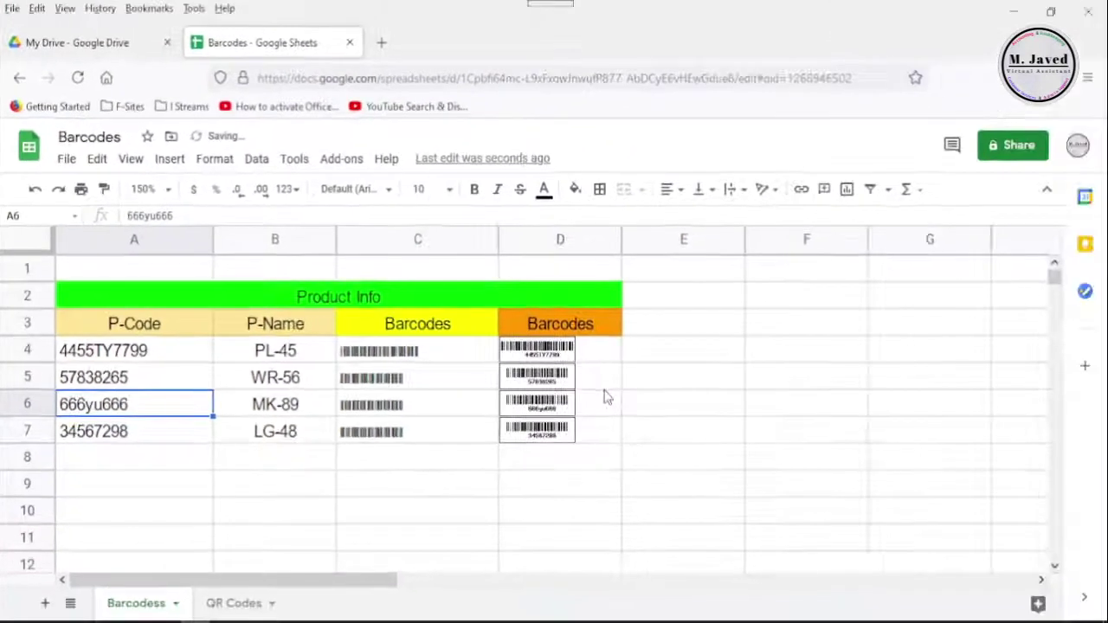